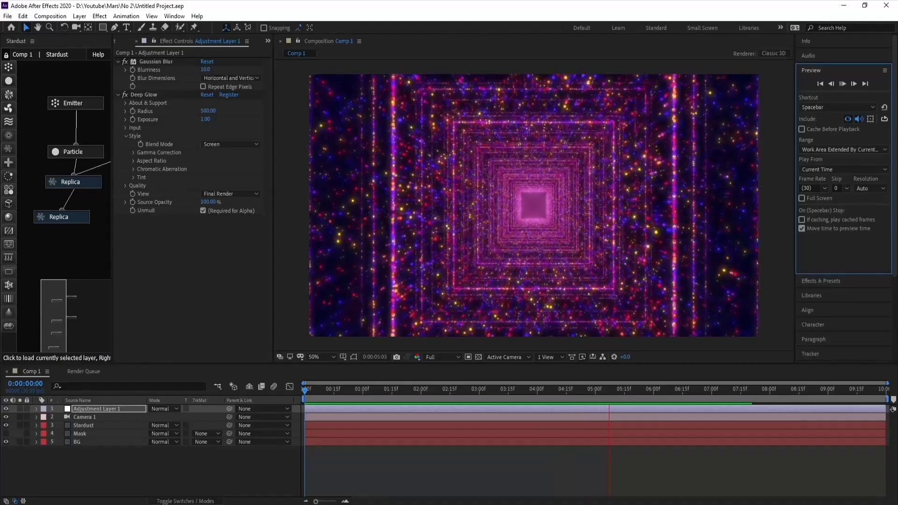
left_click_drag(679, 391, 708, 414)
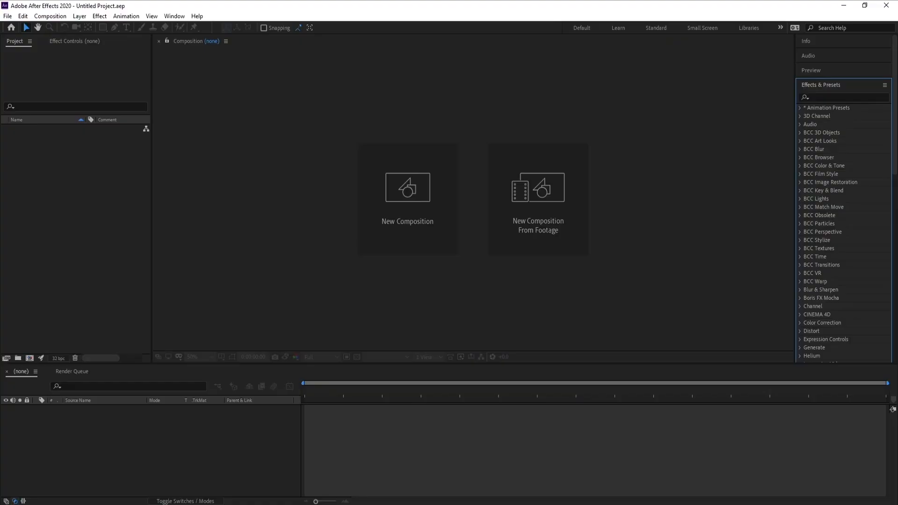
Create a new 1920 x 1080 composition at 30 frames per second with a 10-second duration.
left_click(416, 257)
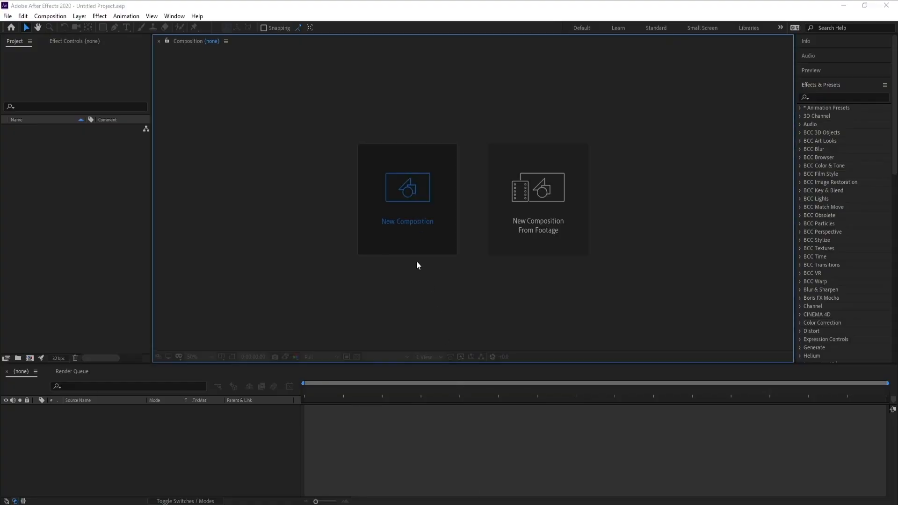
left_click_drag(372, 112, 375, 122)
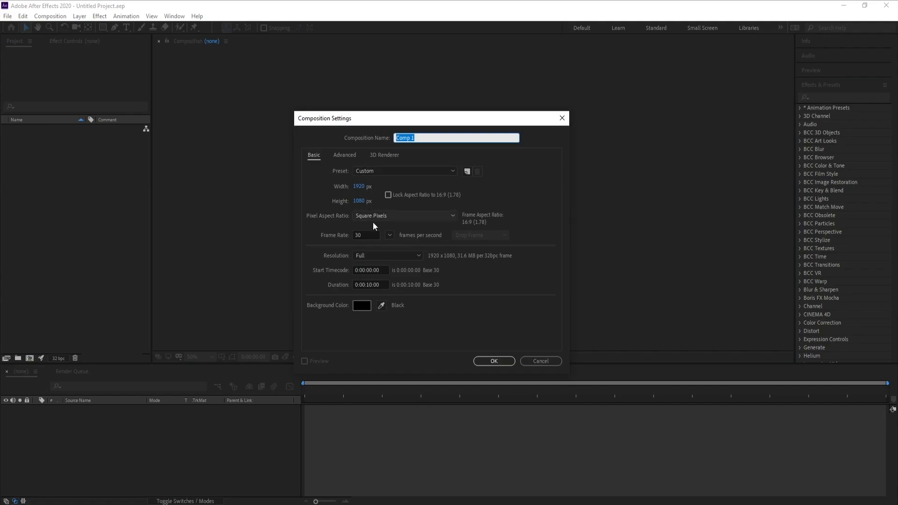
left_click(368, 235)
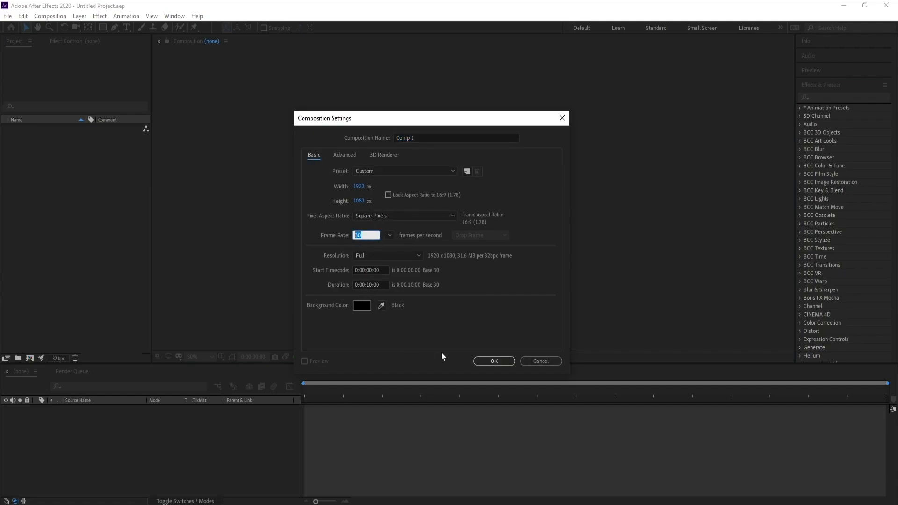
left_click(487, 363)
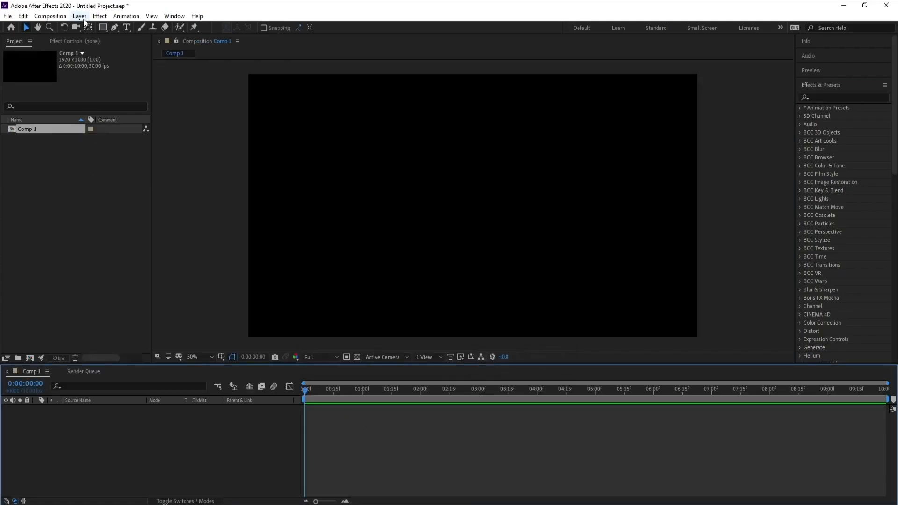
Create a new solid layer named Mask, 1080 px wide and 1080 px high.
left_click(80, 16)
mouse_move(99, 28)
left_click(241, 38)
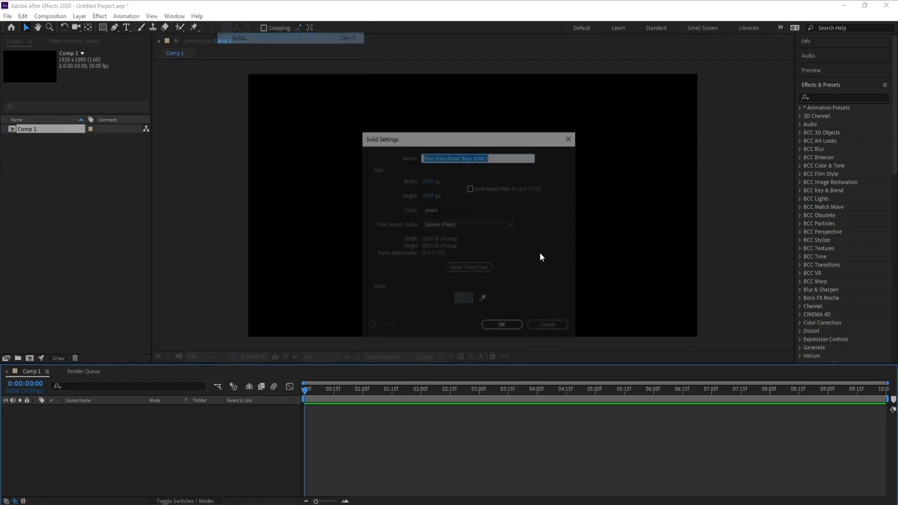
type("M")
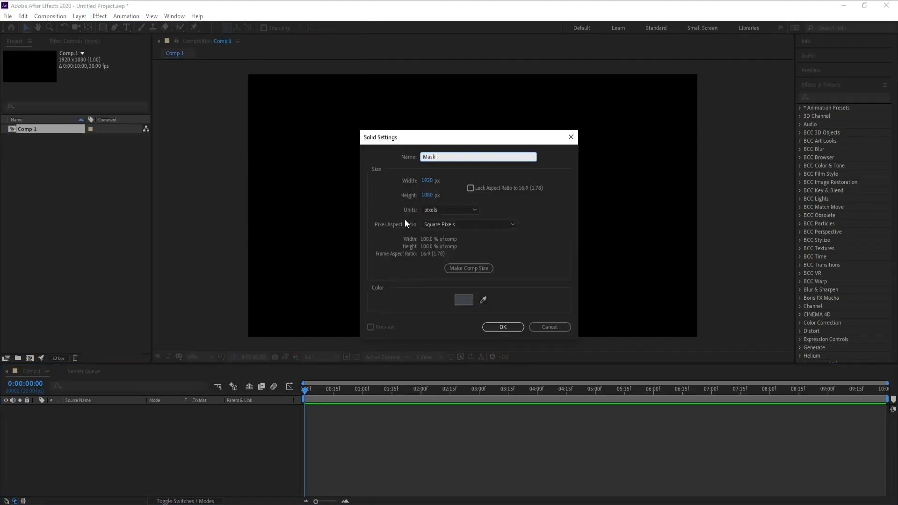
type("ask")
left_click(431, 181)
type("10")
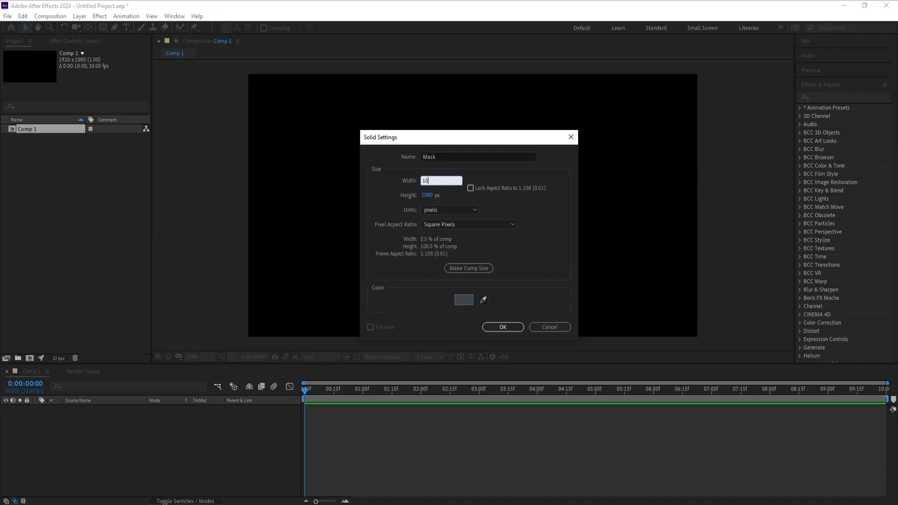
type("80")
left_click(503, 208)
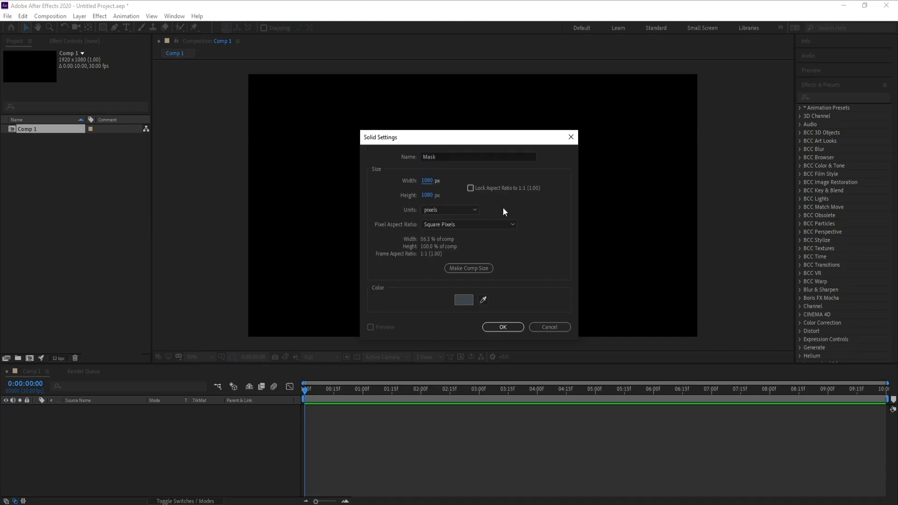
left_click(503, 327)
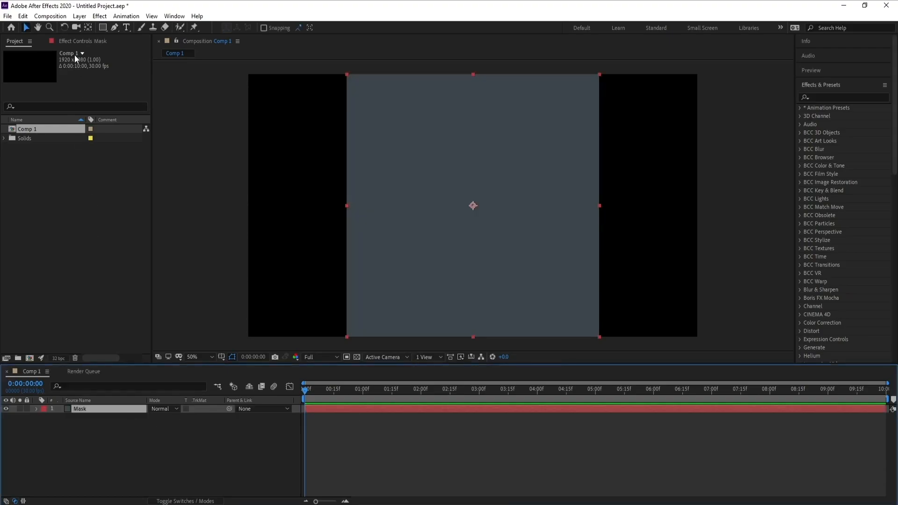
Add a full-size rectangular mask to the Mask solid and scale it down around its center to a little over half its size.
left_click(103, 27)
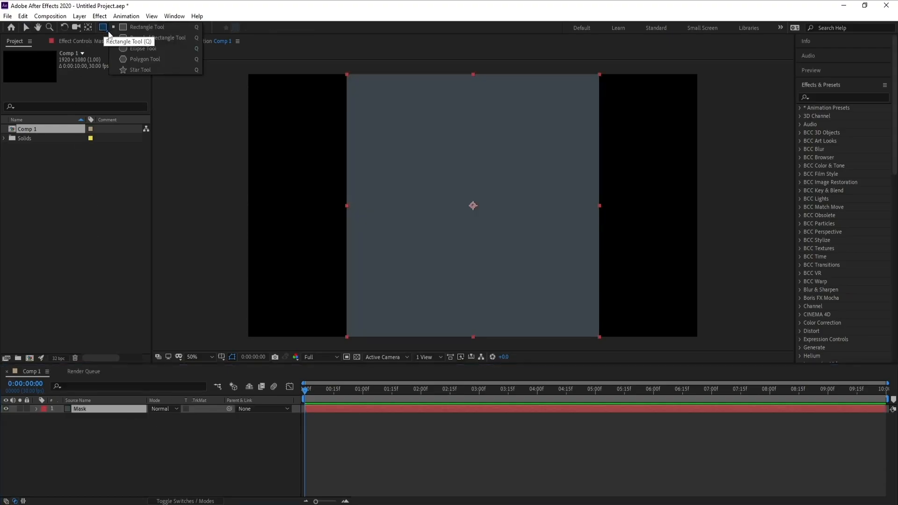
left_click(136, 28)
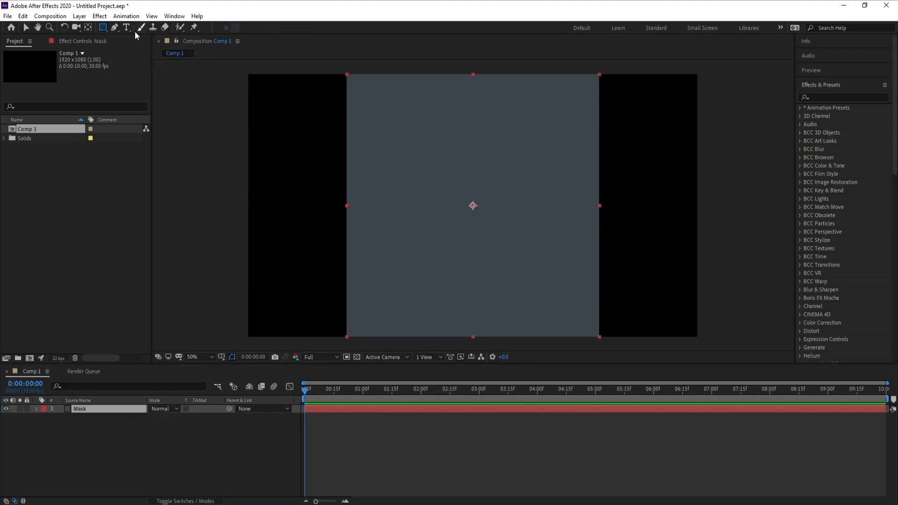
double_click(103, 27)
key("v")
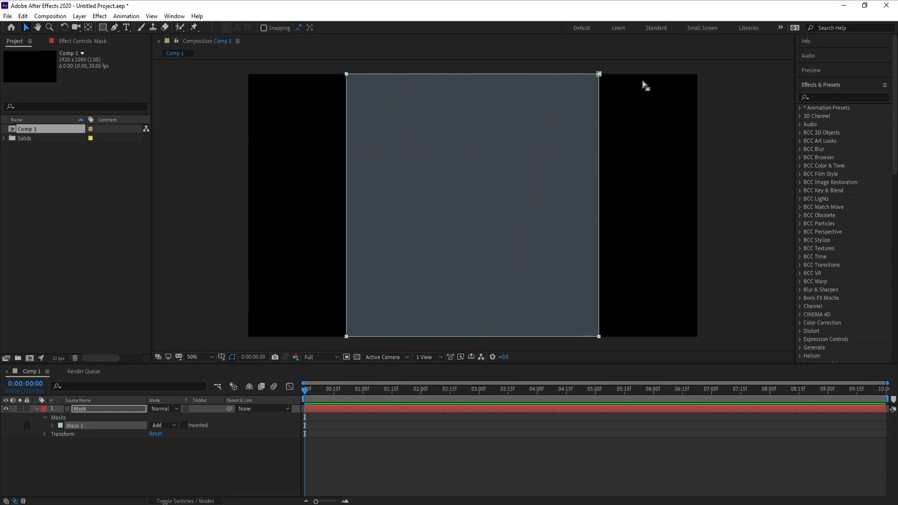
double_click(600, 74)
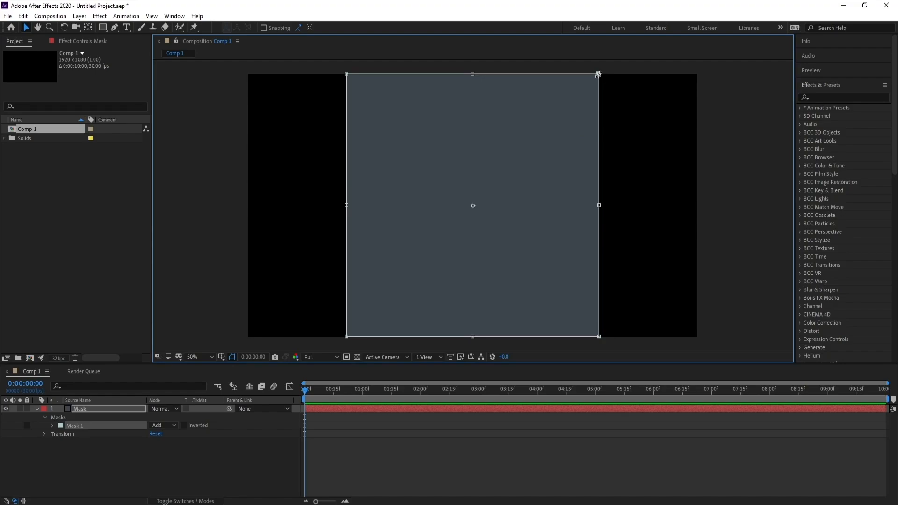
left_click_drag(598, 82, 544, 133)
left_click(107, 411)
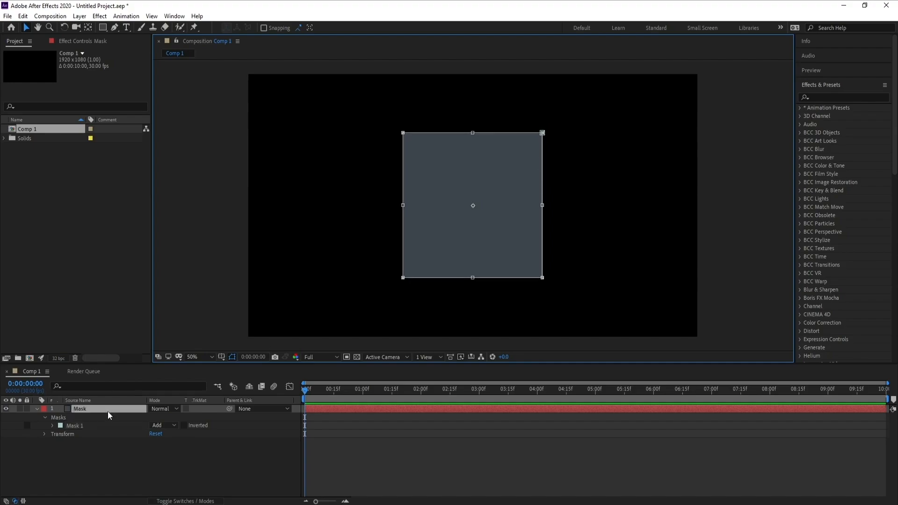
Create a new solid named Stardust at the composition's size, 1920 x 1080 px.
left_click(80, 16)
mouse_move(97, 30)
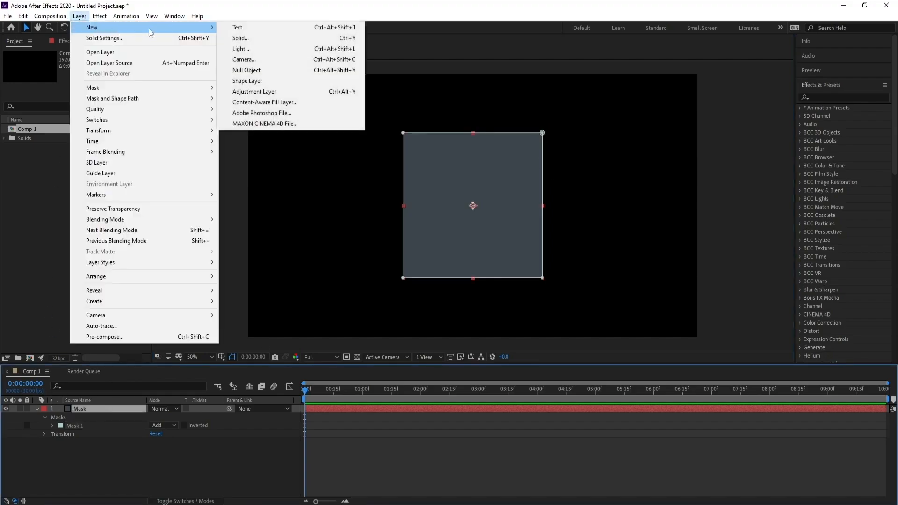
left_click(225, 36)
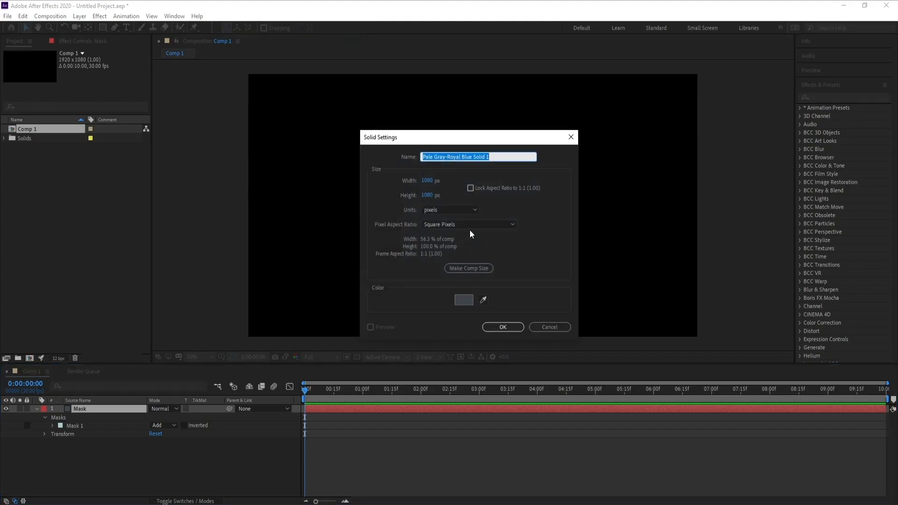
type("Stardust")
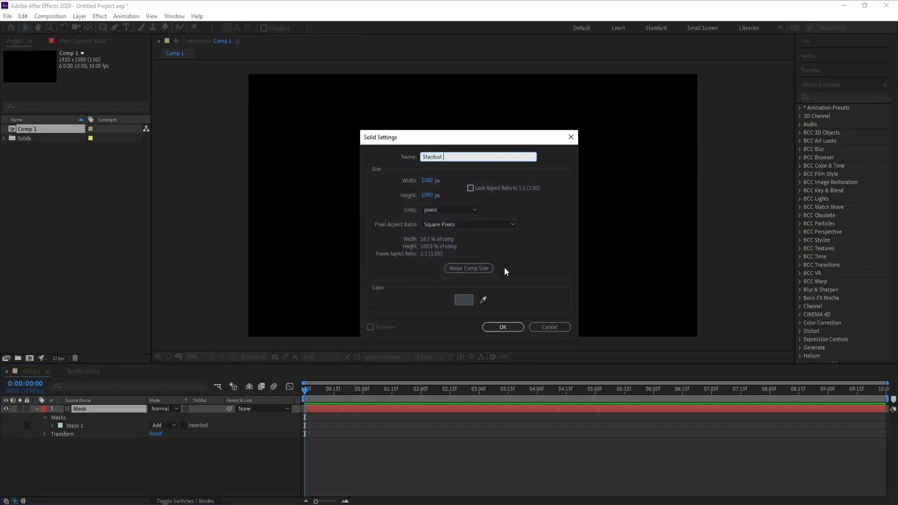
left_click(459, 272)
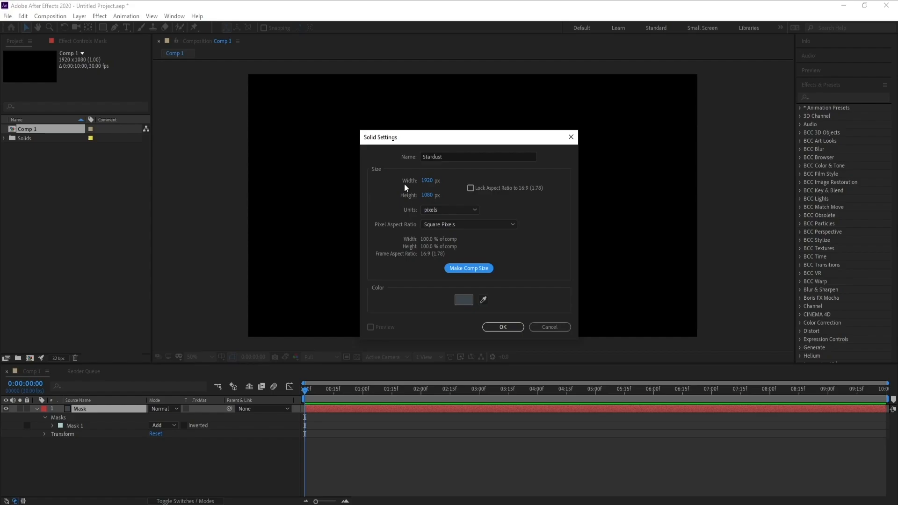
left_click(503, 327)
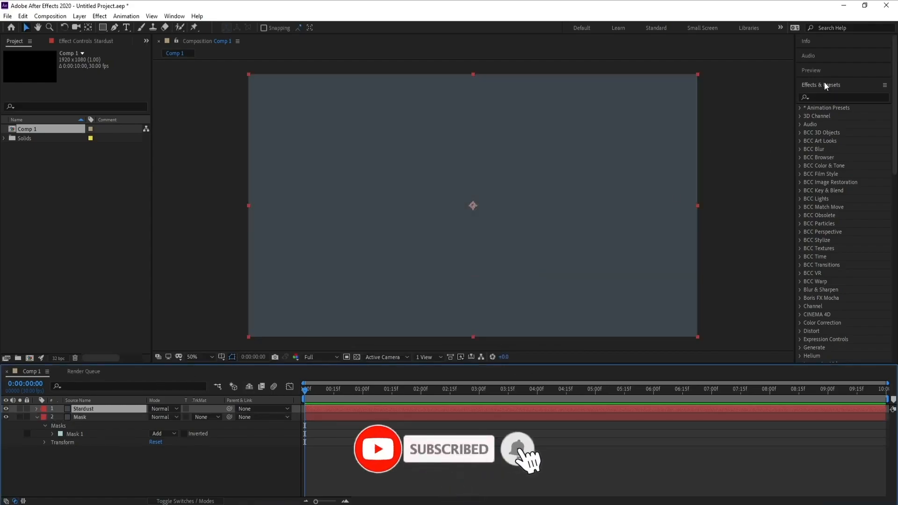
Apply the Stardust effect to the Stardust layer and move the current time to 0:00:02:18.
left_click(822, 97)
type("stard")
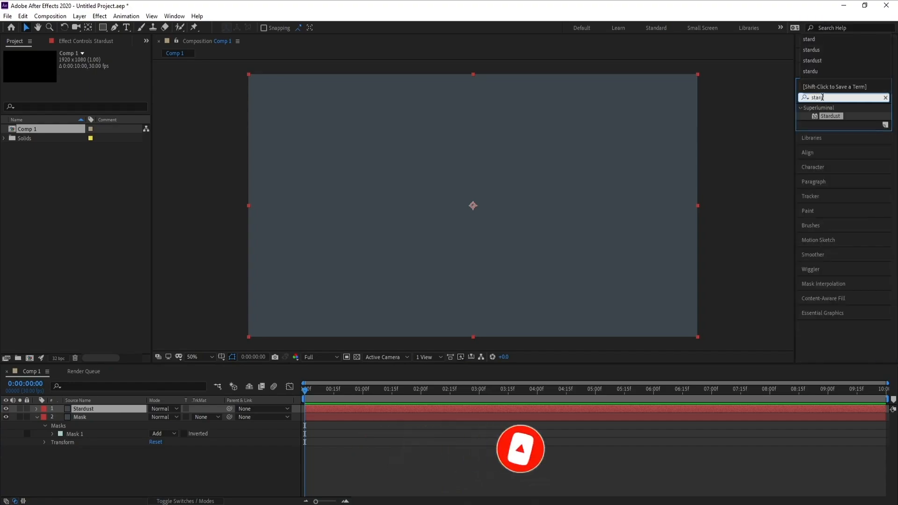
type("u")
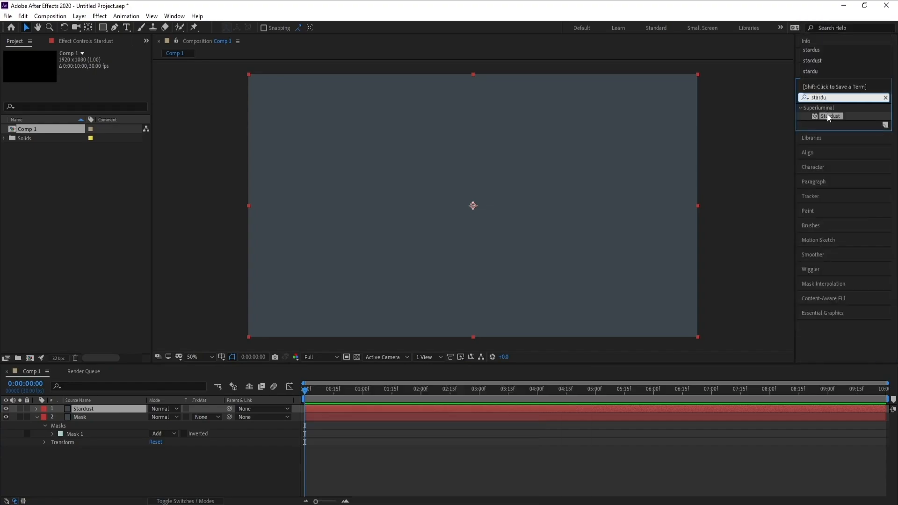
double_click(830, 116)
left_click_drag(323, 393, 456, 393)
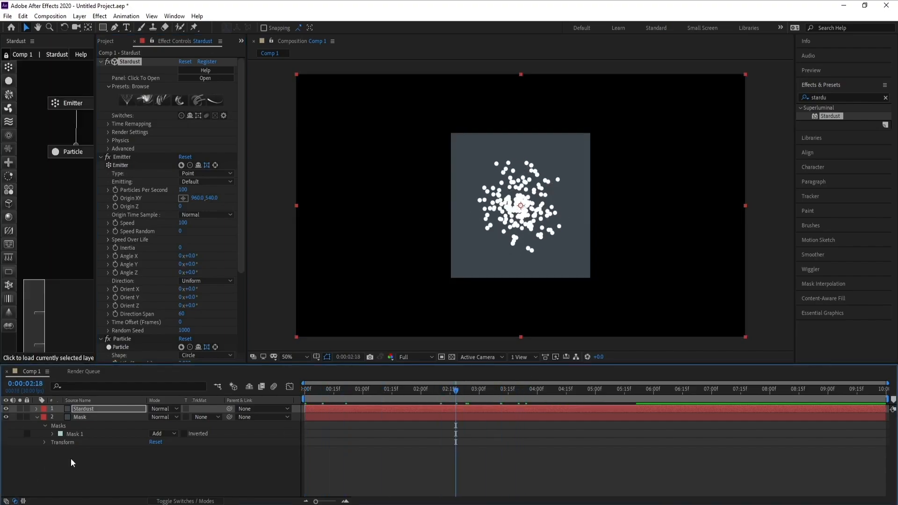
Hide the Mask layer, and with the Stardust layer selected move the current time to 0:00:02:27.
left_click(9, 417)
left_click(85, 410)
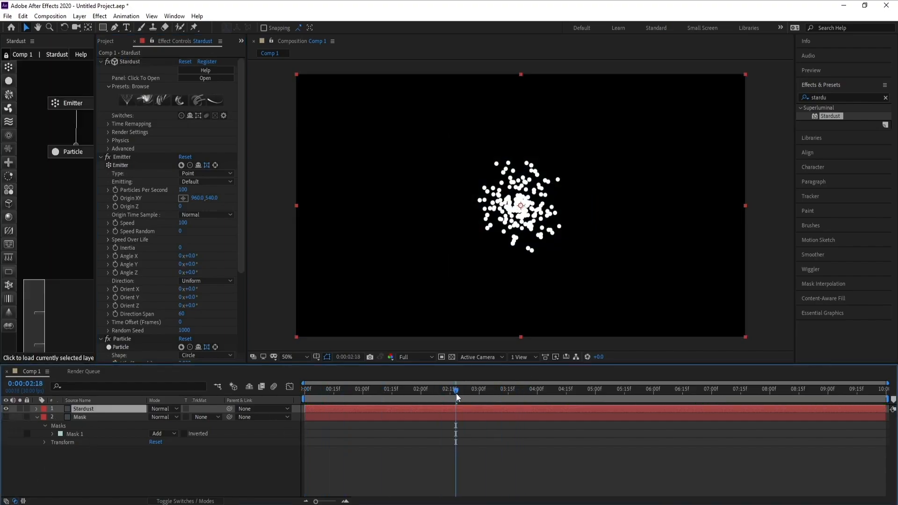
left_click_drag(457, 395, 473, 394)
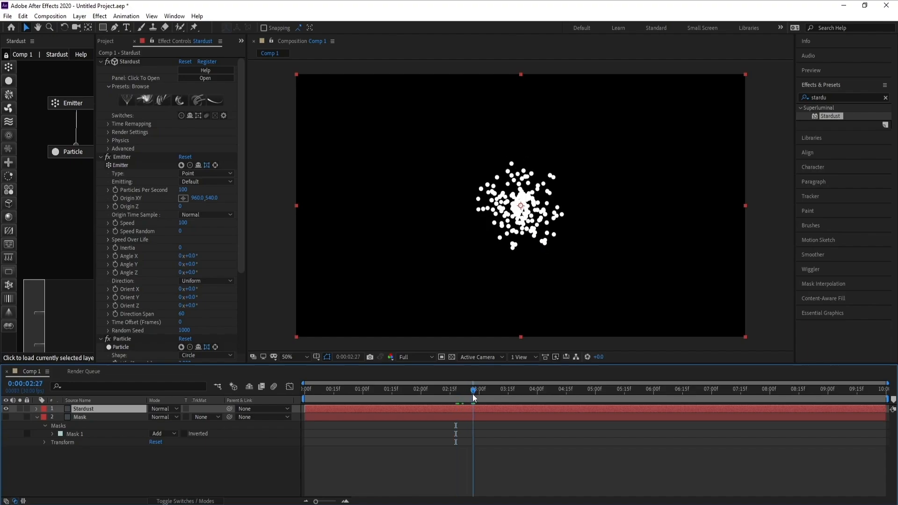
Set the Stardust emitter's type to Text / Mask and its Text / Mask Emit Type to Edge Weighted.
left_click(206, 174)
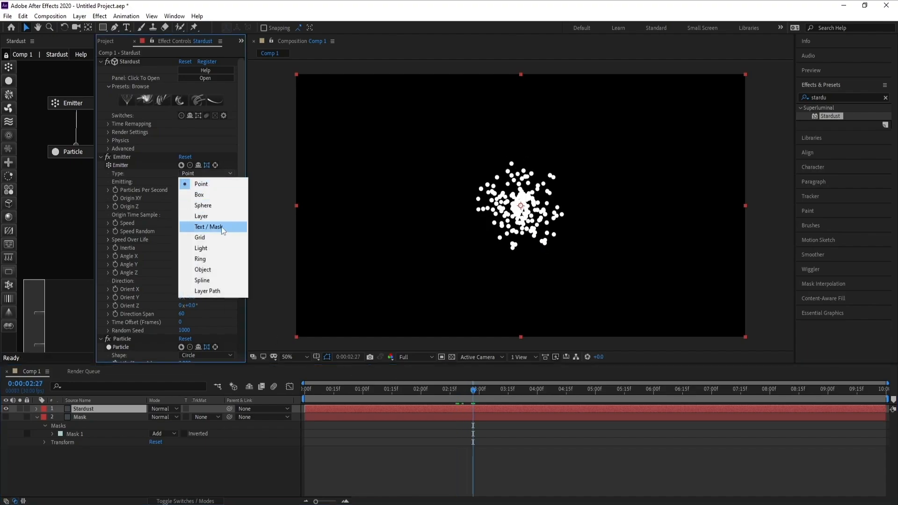
left_click(221, 226)
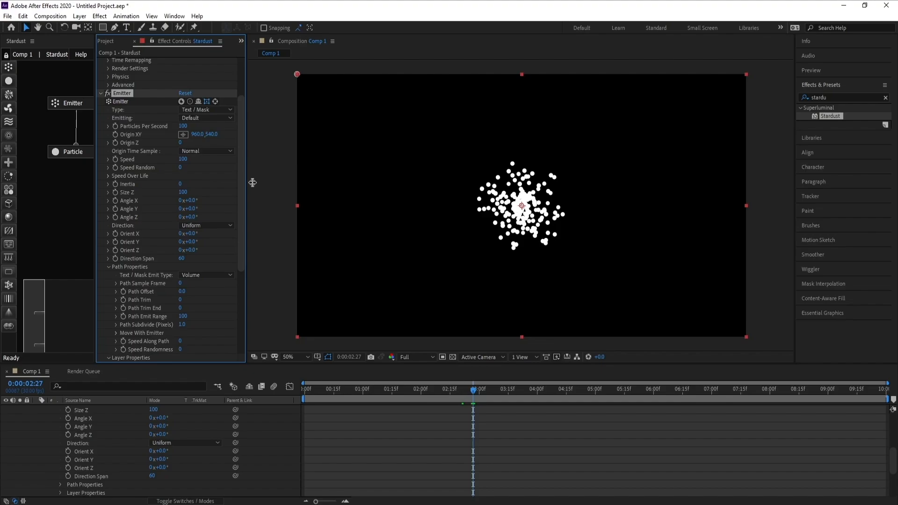
left_click_drag(253, 182, 276, 184)
left_click(229, 276)
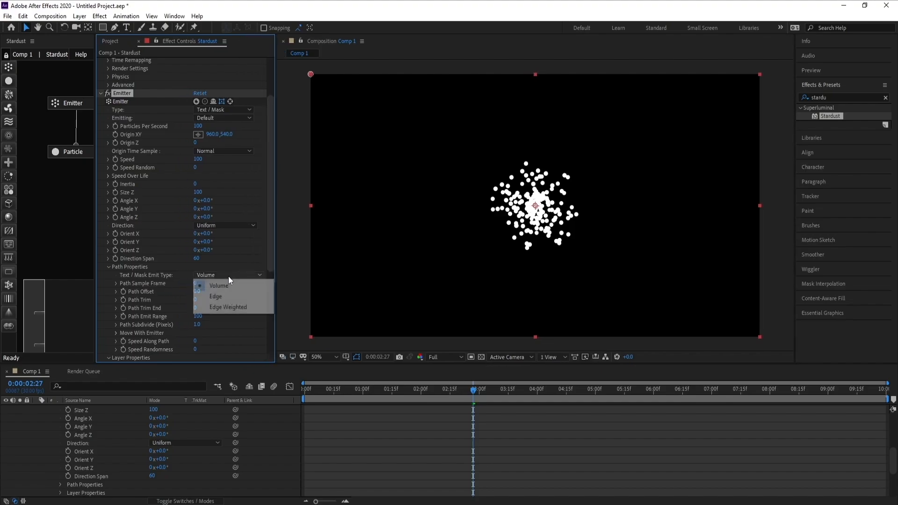
left_click(237, 307)
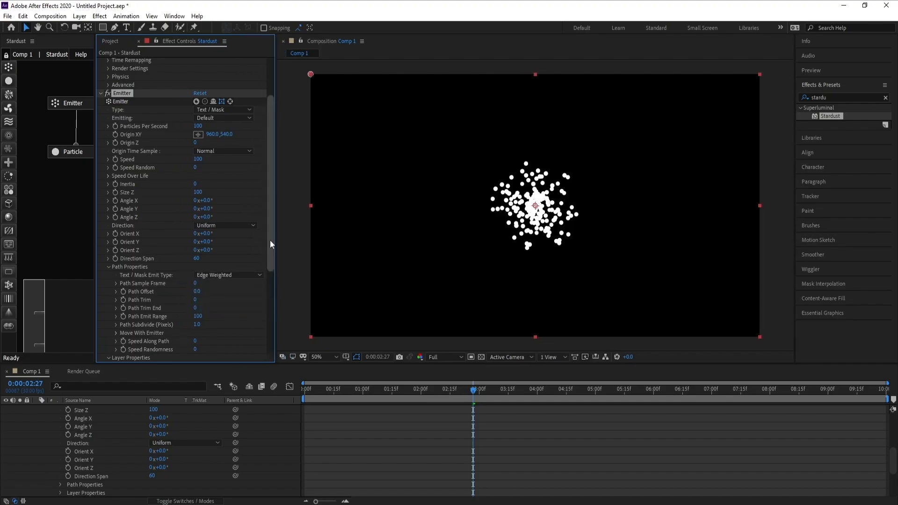
Assign the Mask layer as the emitter's source layer and preview the particles, moving the current time to 0:00:03:19.
left_click_drag(270, 242, 274, 286)
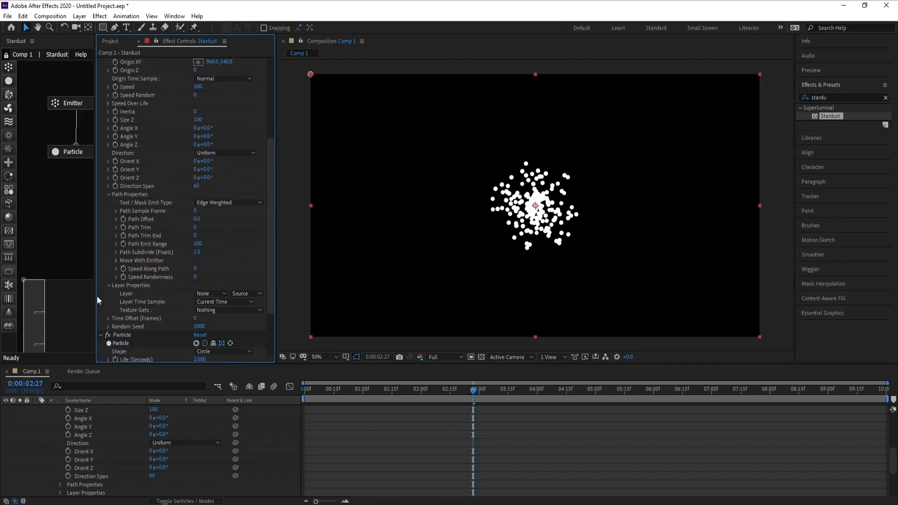
left_click(206, 296)
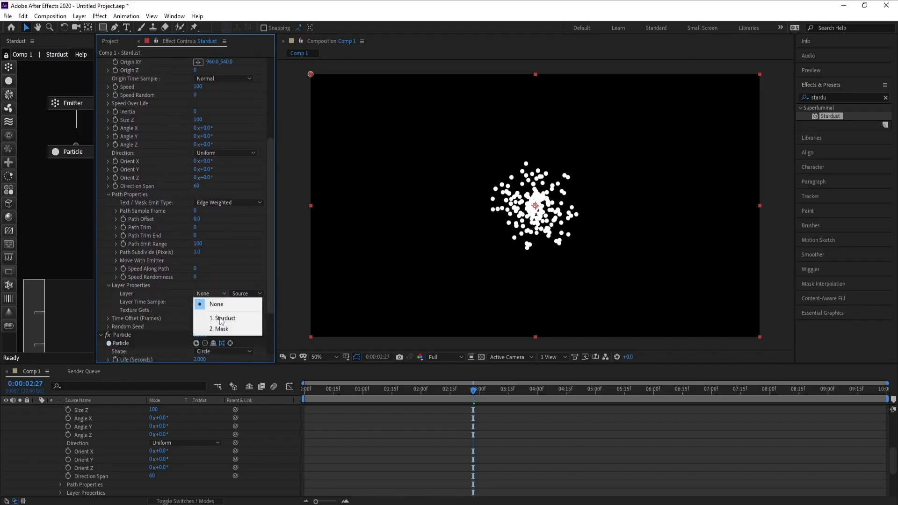
left_click(211, 327)
key("space")
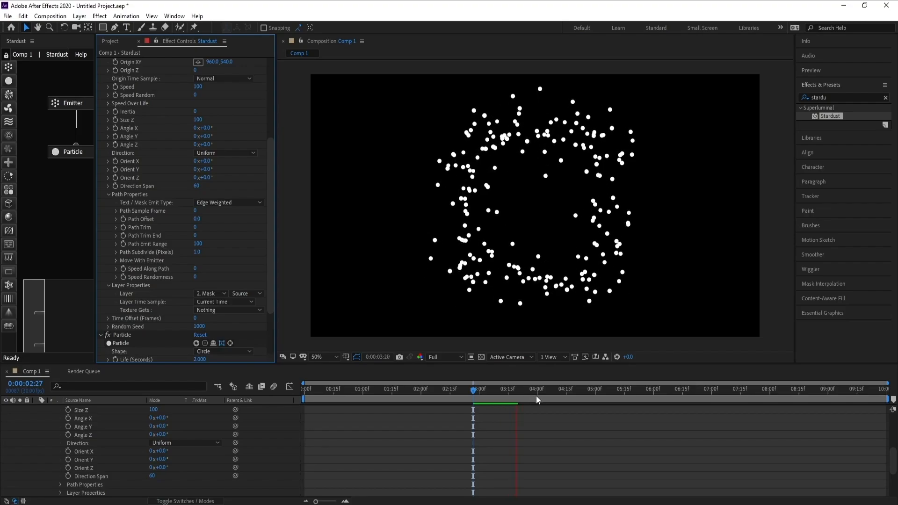
key("space")
left_click_drag(480, 390, 516, 390)
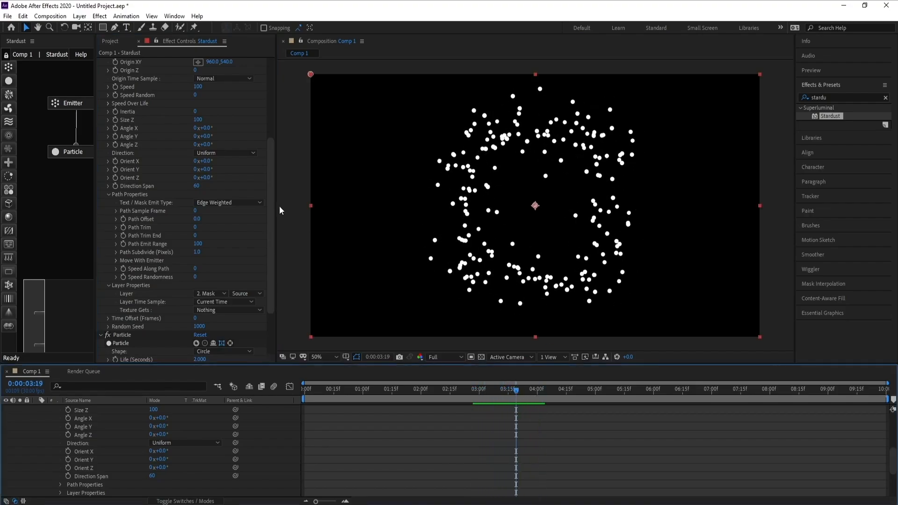
Set the emitter's Speed to 0.
scroll(271, 191, "up", 2)
left_click(198, 125)
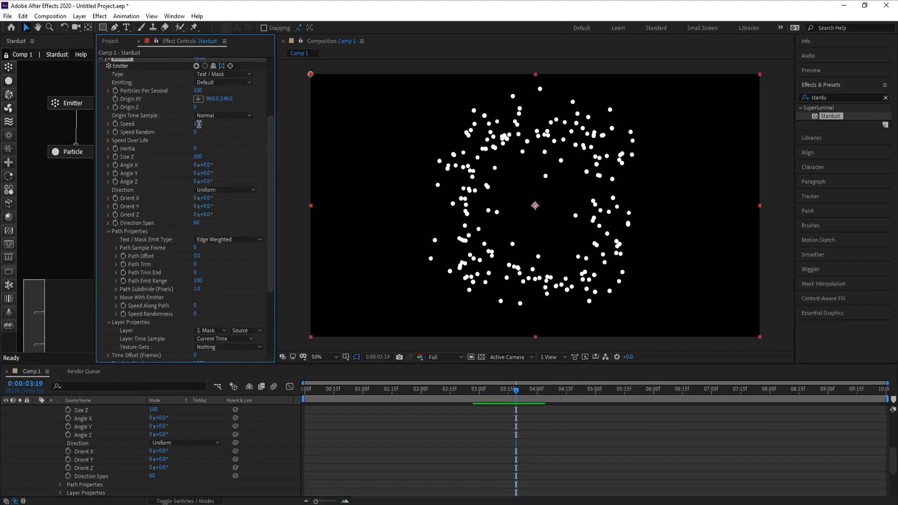
type("0")
key("Return")
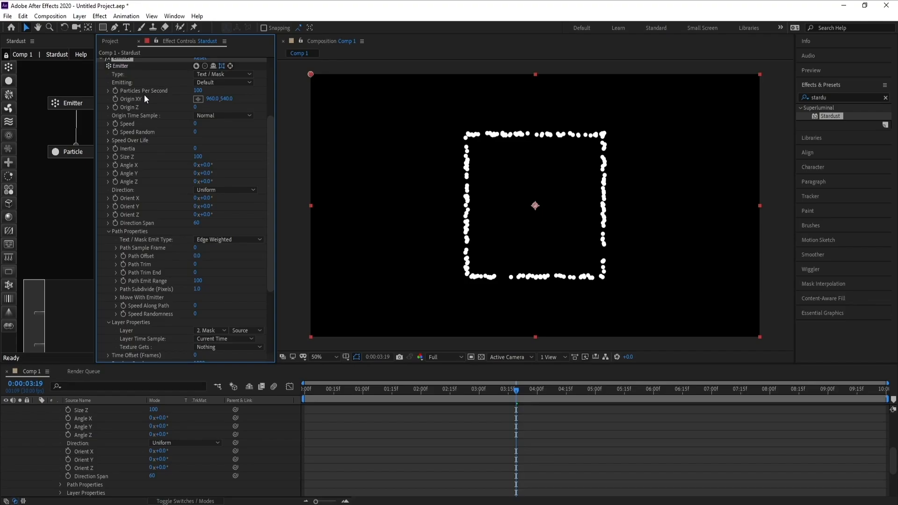
Set the emitter's Particles Per Second and Size Z both to 1000 and preview the particles, moving the current time to 0:00:04:02.
left_click(197, 91)
key("Return")
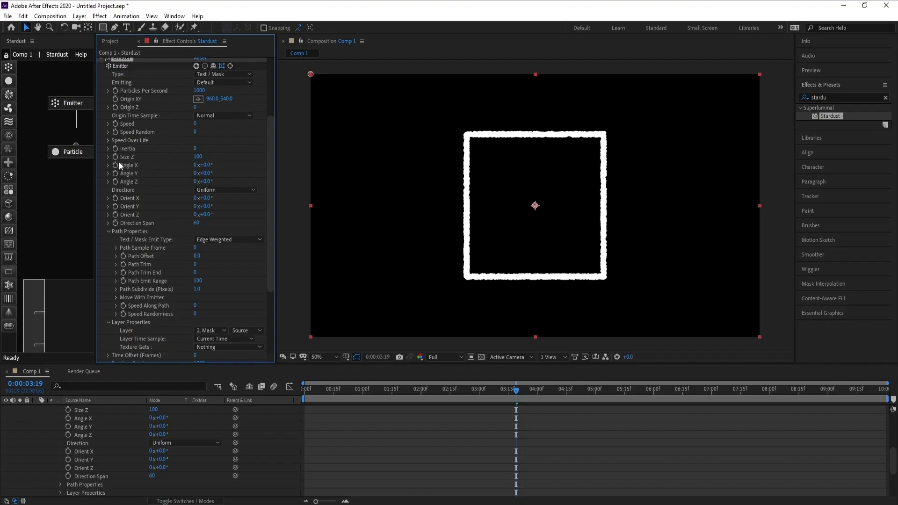
left_click(199, 158)
type("1000")
key("Return")
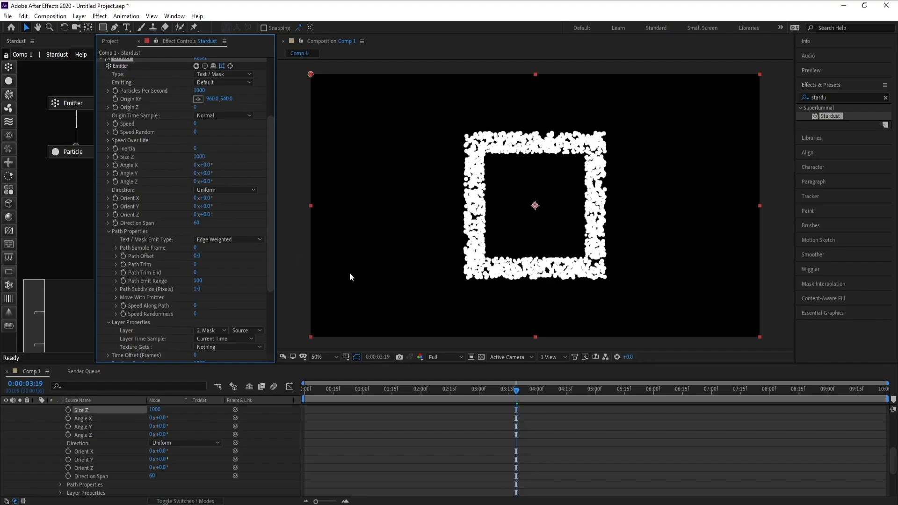
key("space")
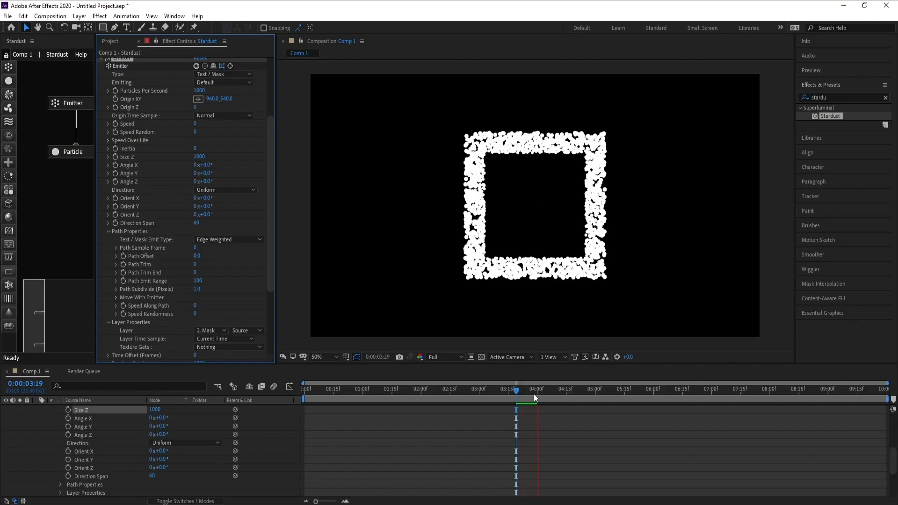
mouse_move(524, 394)
left_mouse_down()
mouse_move(482, 394)
mouse_move(559, 392)
mouse_move(541, 397)
left_mouse_up()
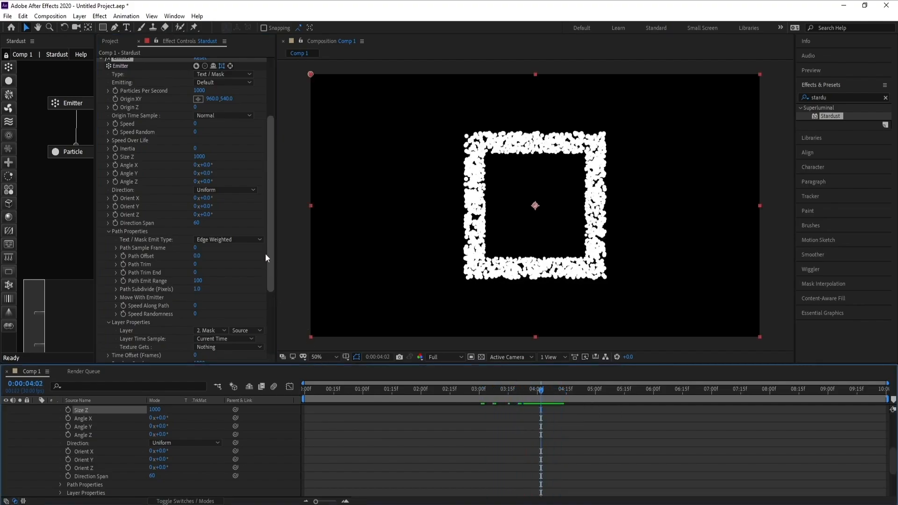
Set the emitter's Path Subdivide (Pixels) to 10 and preview the particles.
left_click_drag(270, 249, 271, 268)
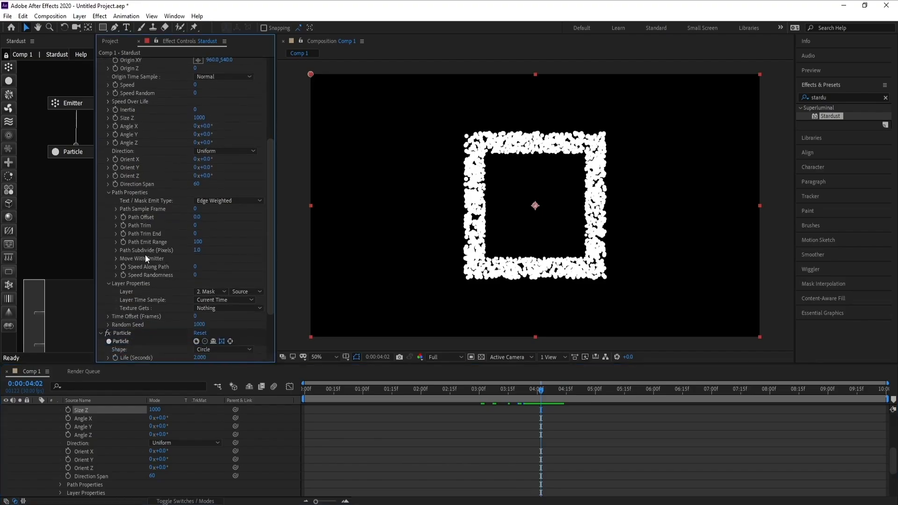
left_click(197, 250)
key("Return")
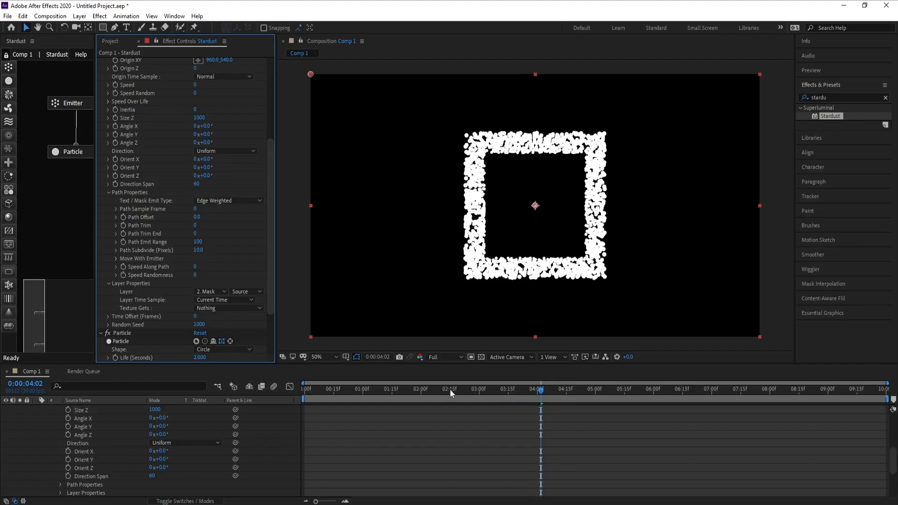
key("space")
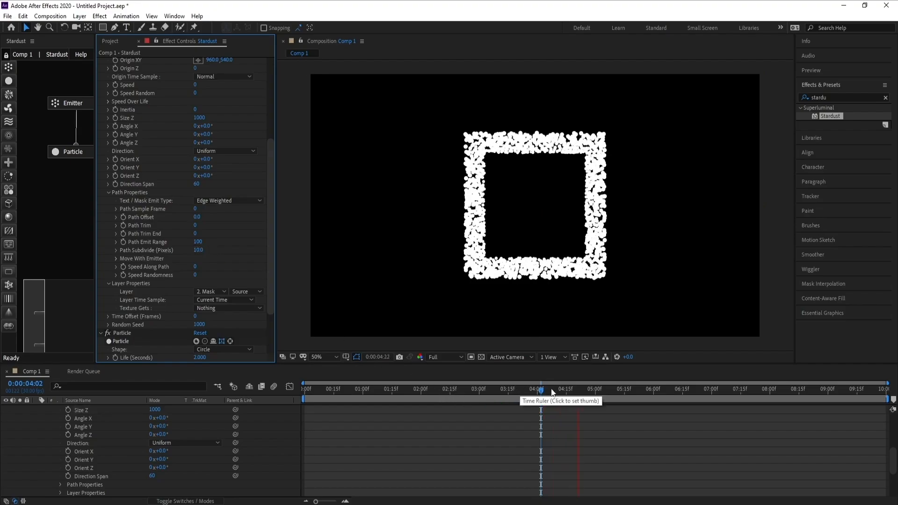
At time 0:00:00:00, set the emitter's Time Offset to 50 frames, and preview the particles up to 0:00:01:15.
left_click_drag(551, 388, 300, 401)
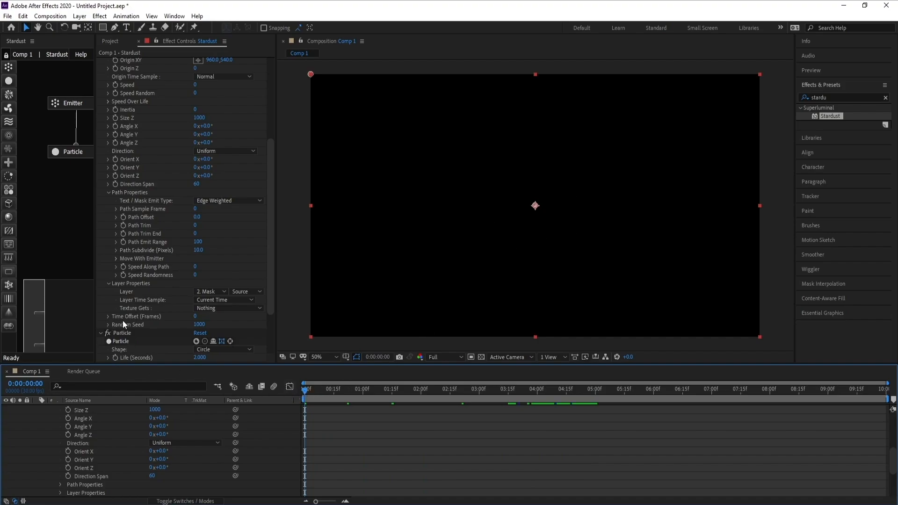
left_click(196, 318)
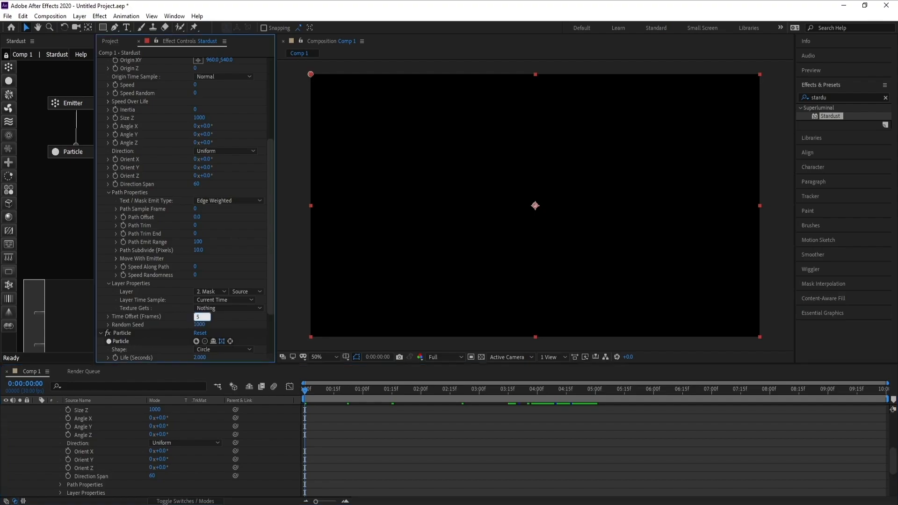
type("50")
key("Return")
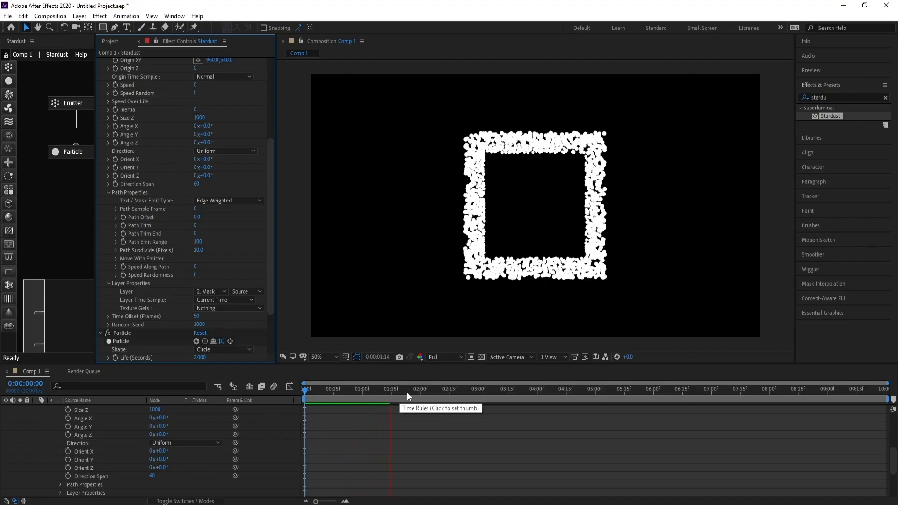
key("space")
mouse_move(399, 392)
left_mouse_down()
mouse_move(317, 398)
mouse_move(517, 403)
mouse_move(393, 401)
left_mouse_up()
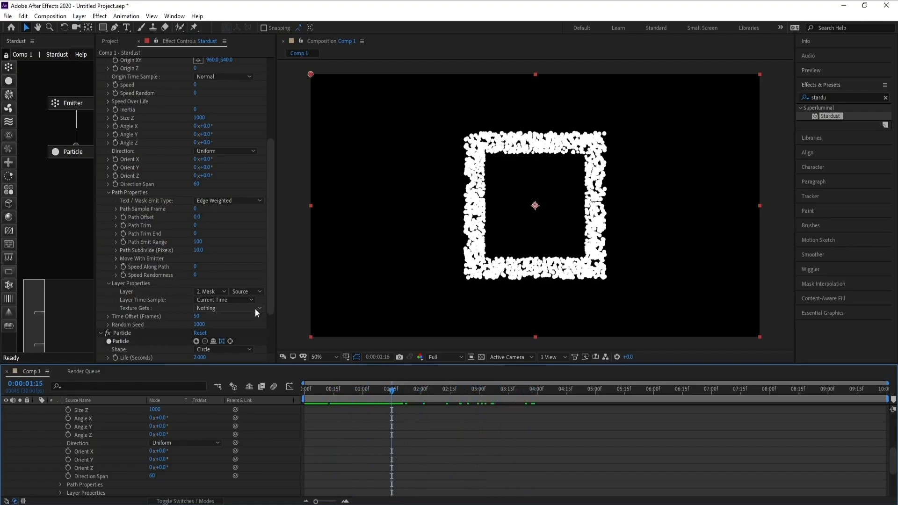
Select the Particle node and set its Life Random to 100.
left_click(63, 153)
left_click_drag(271, 173, 266, 237)
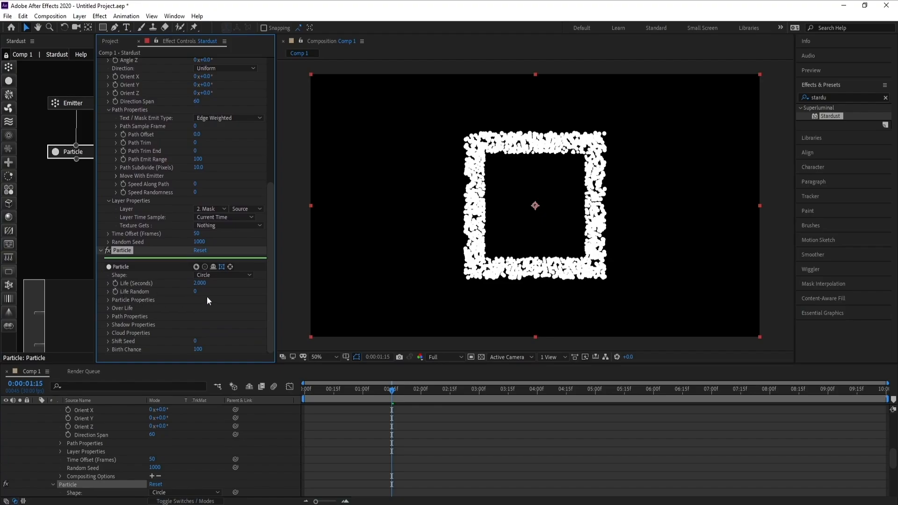
left_click_drag(196, 295, 415, 292)
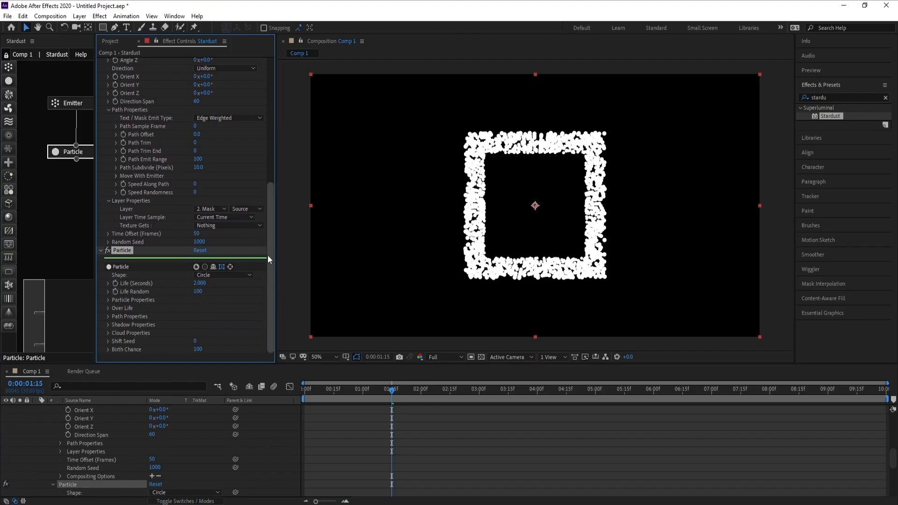
In the Particle Properties, set the particle Size to 2 pixels and Size Random to 100.
left_click(108, 299)
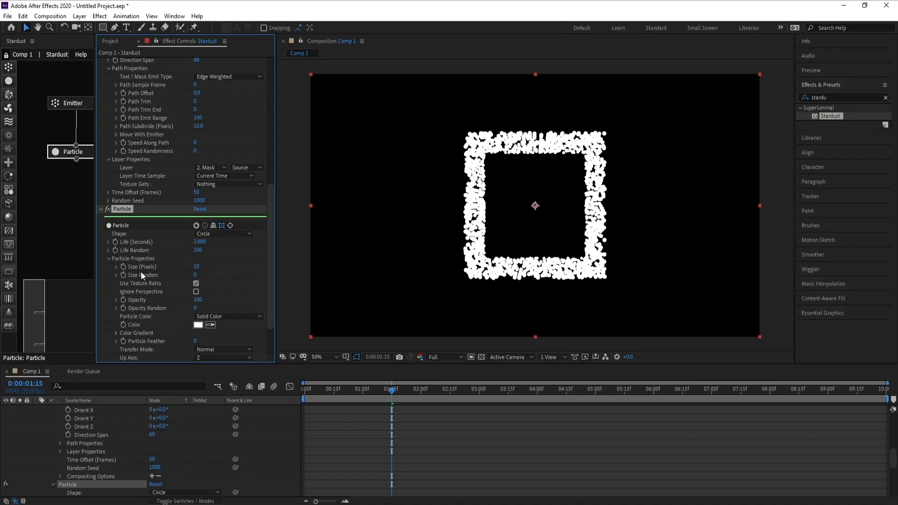
left_click(197, 267)
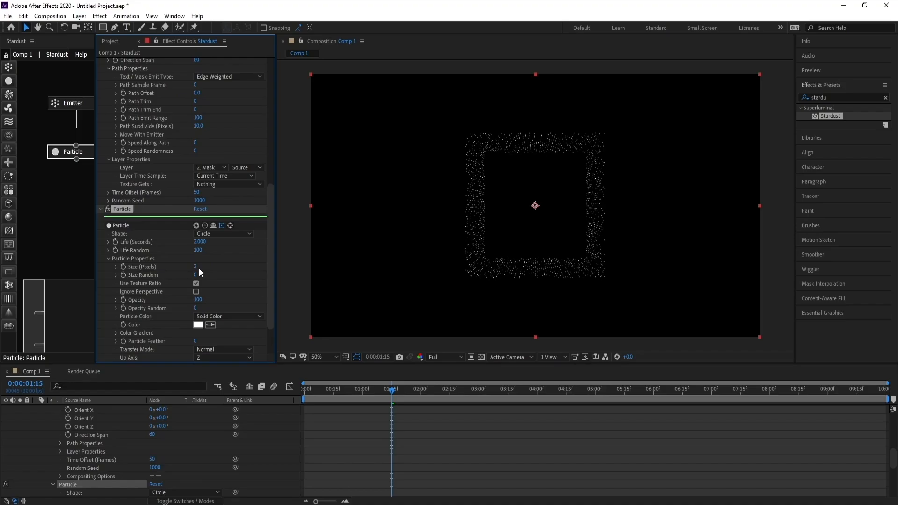
left_click_drag(195, 275, 330, 267)
Set the particle's Opacity Random to 50 and preview the particles, moving the current time to about 0:00:02:17.
left_click(196, 308)
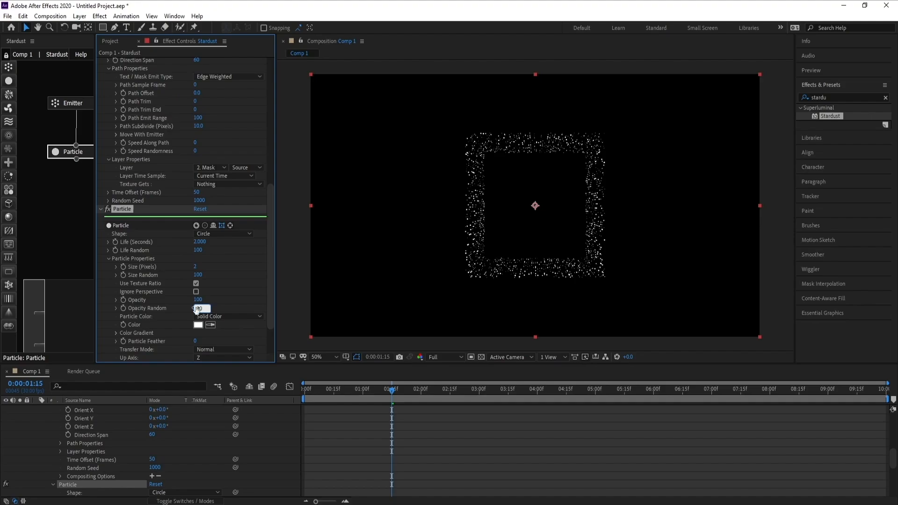
type("50")
key("Return")
key("space")
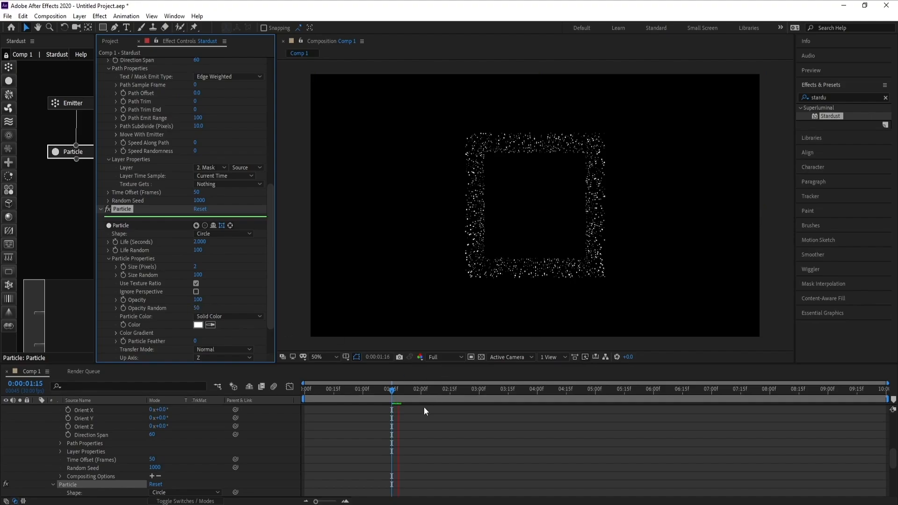
key("space")
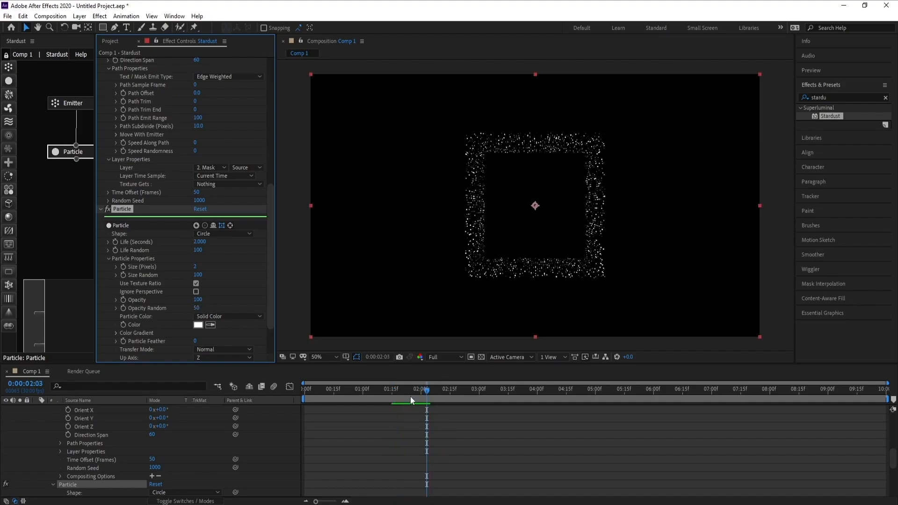
left_click(452, 393)
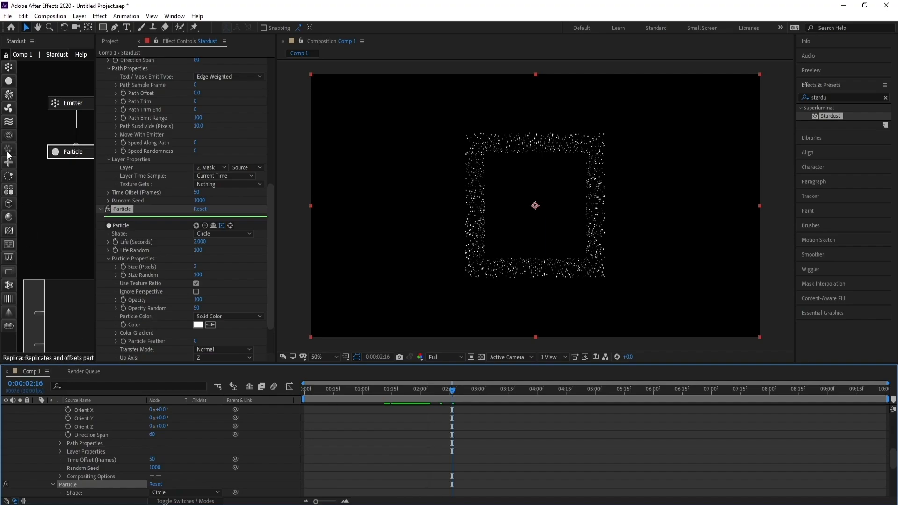
Add a Replica node below the Particle node, set its Scale X and Scale Y to 200, and preview up to 0:00:02:21.
left_click_drag(8, 190, 63, 195)
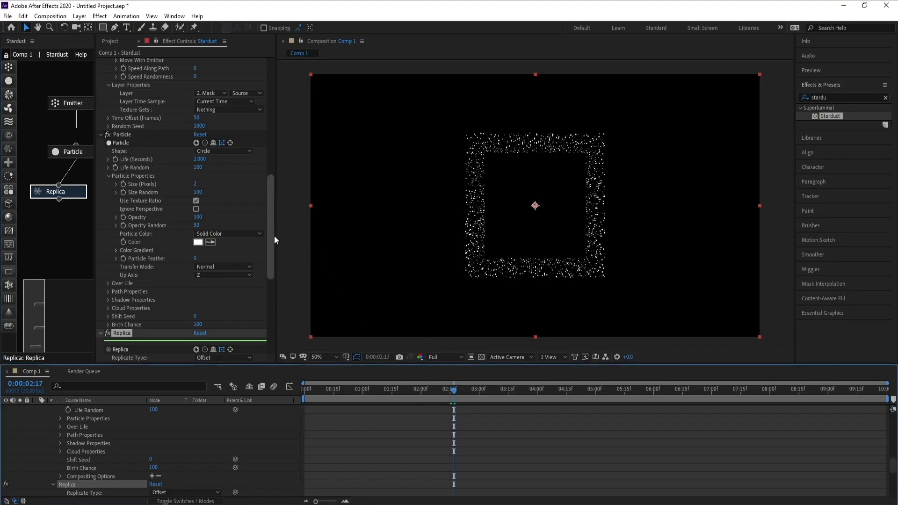
left_click_drag(270, 237, 266, 291)
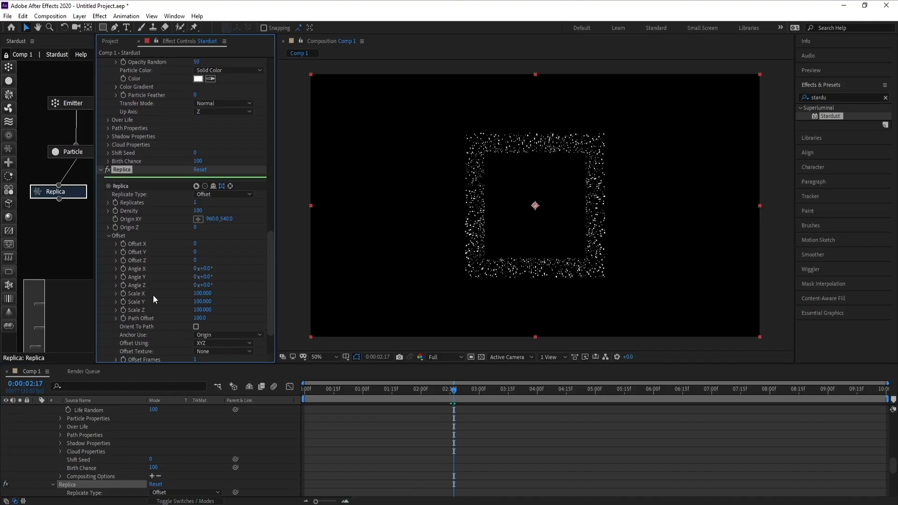
left_click(199, 293)
type("200")
key("Tab")
type("200")
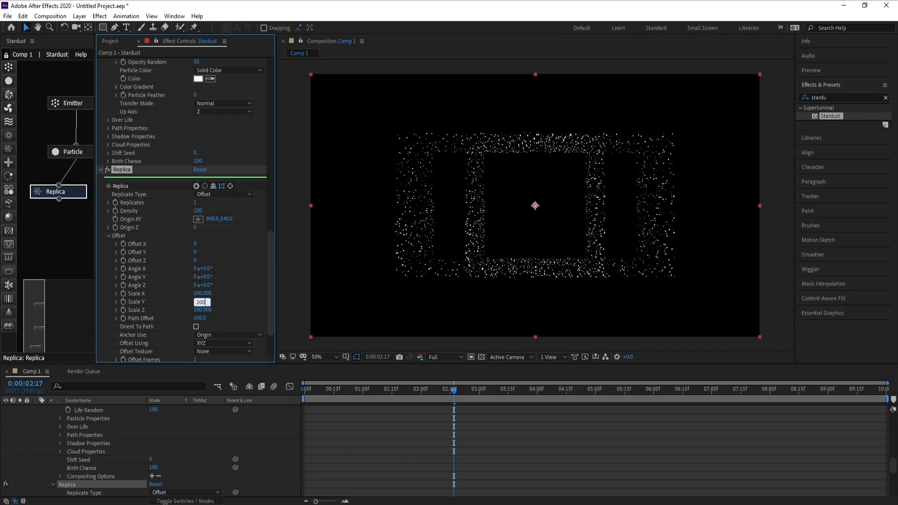
key("Return")
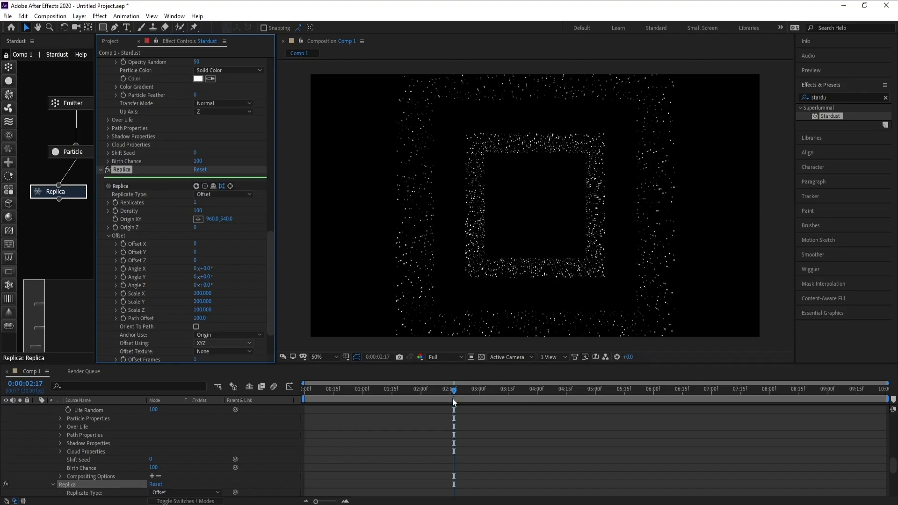
key("space")
left_click_drag(450, 394, 461, 394)
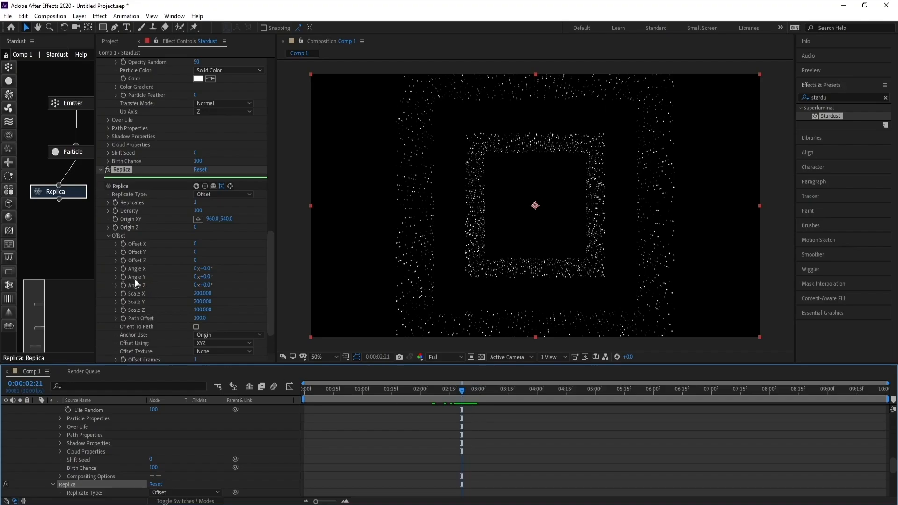
Set the Replica's offset Angle Z to 90° and its Replicates to 2, and preview the particles.
left_click(208, 286)
type("90")
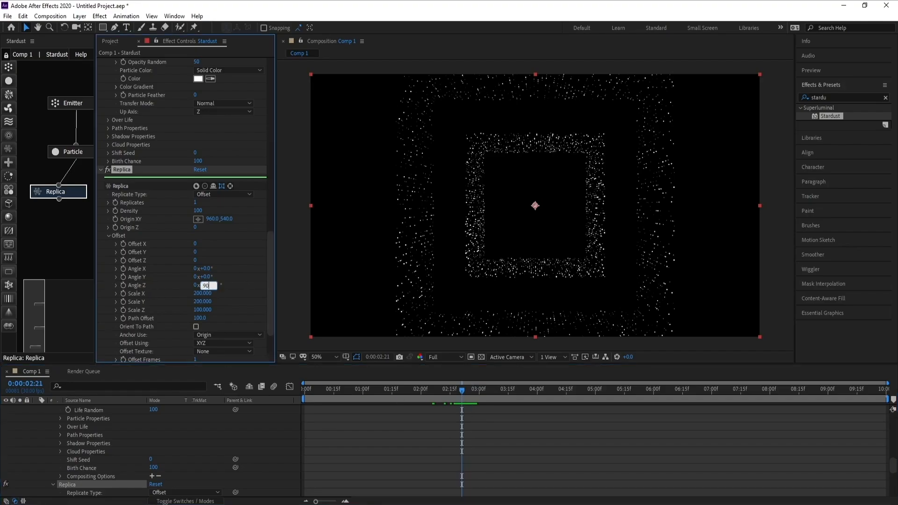
key("Return")
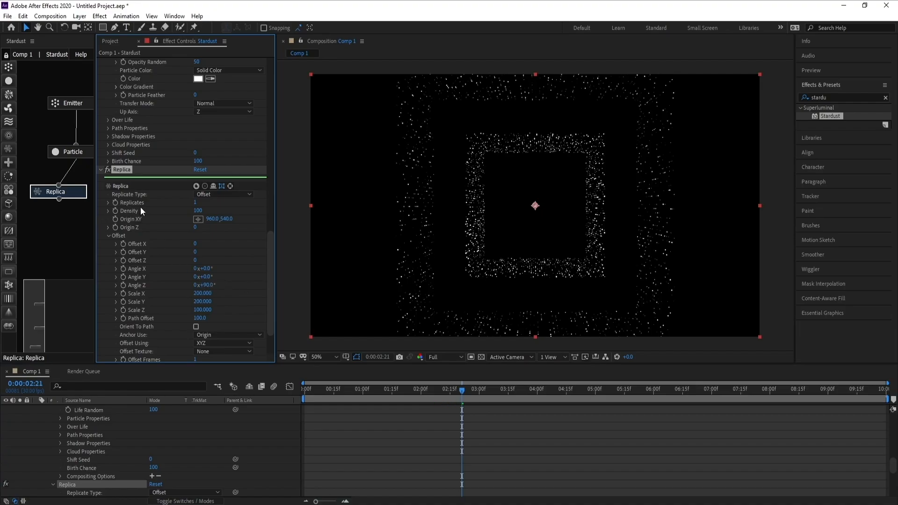
left_click(195, 206)
type("2")
key("Return")
key("space")
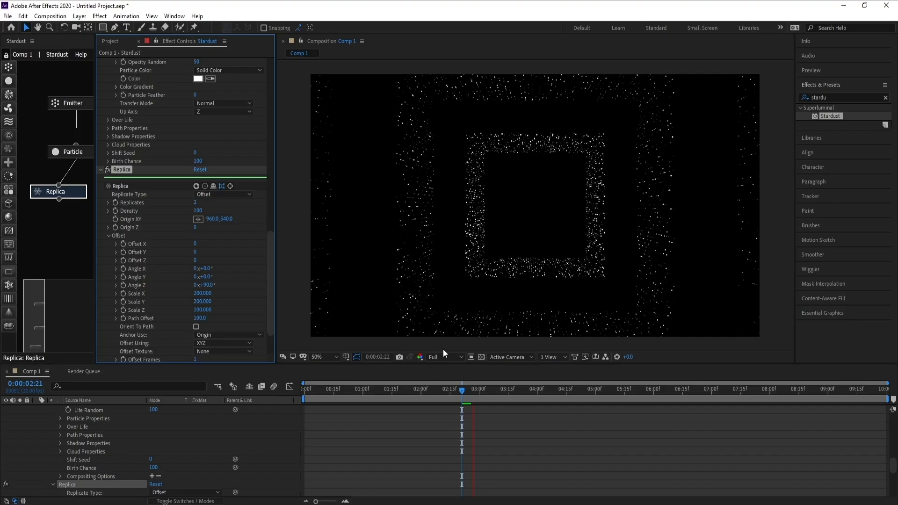
key("space")
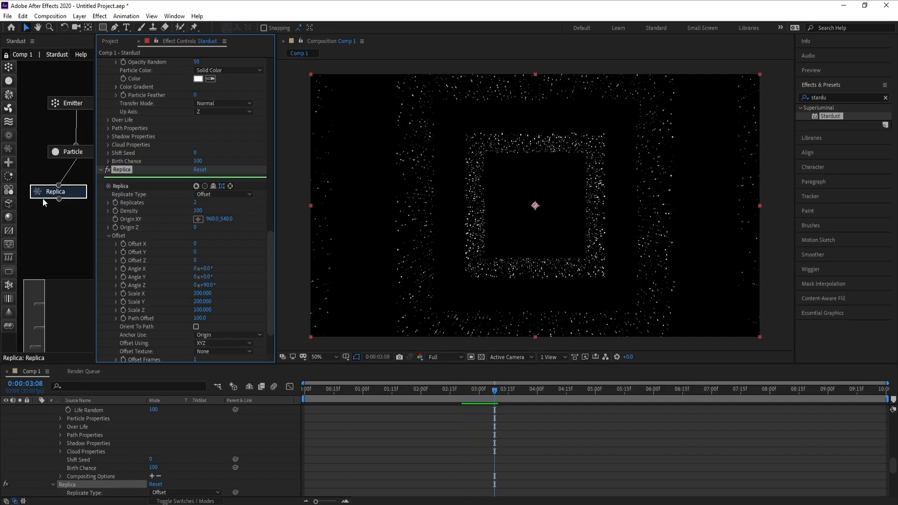
Move the Replica node closer beneath the Particle node and add a second Replica node connected below it.
left_click_drag(56, 196, 70, 187)
left_click_drag(9, 149, 67, 188)
left_click(58, 218)
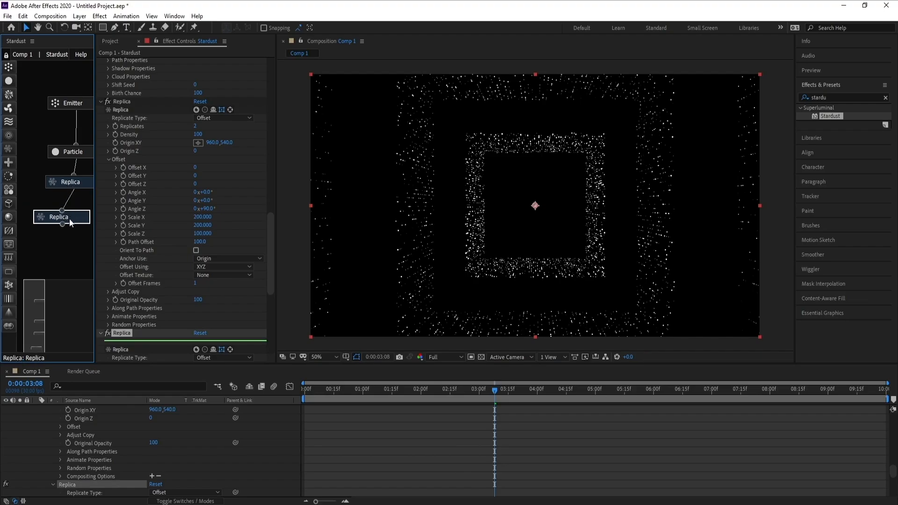
Set the second Replica's Offset Z to 1000 and its Replicates to 30.
left_click_drag(269, 225, 271, 268)
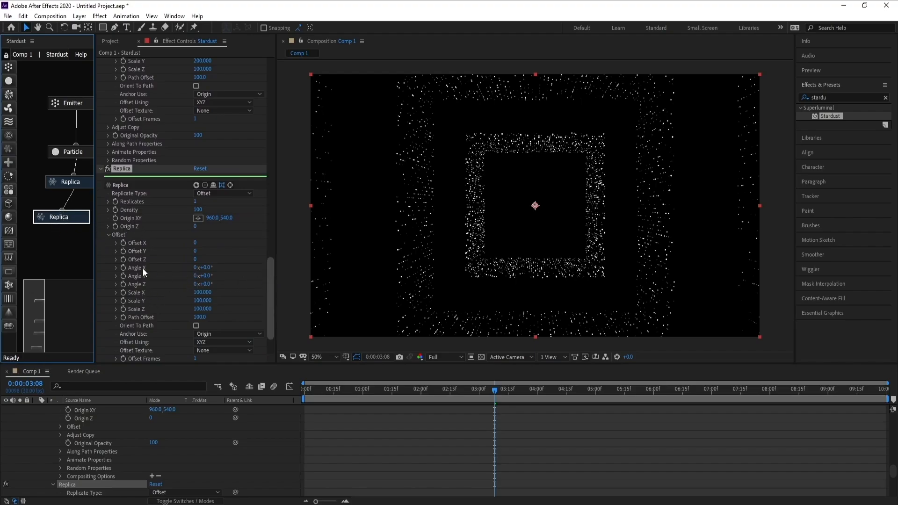
left_click(196, 260)
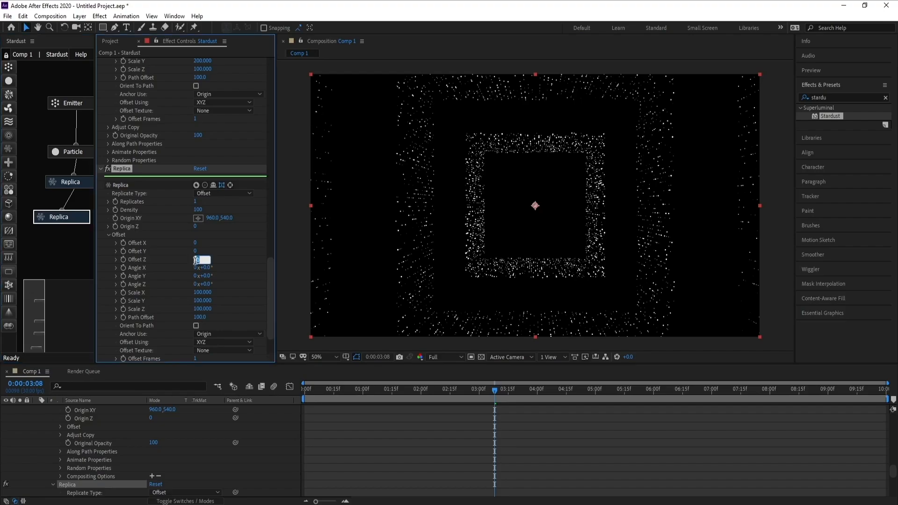
type("1000")
key("Return")
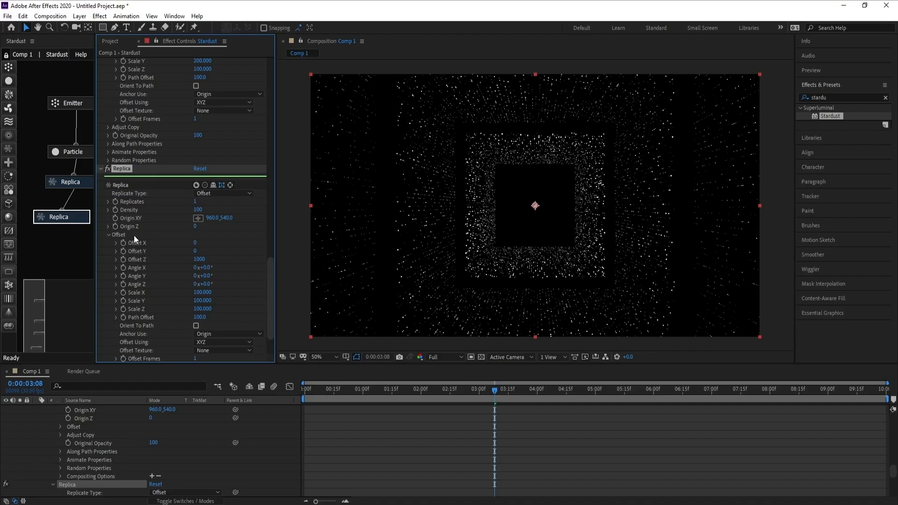
left_click(195, 202)
type("30")
key("Return")
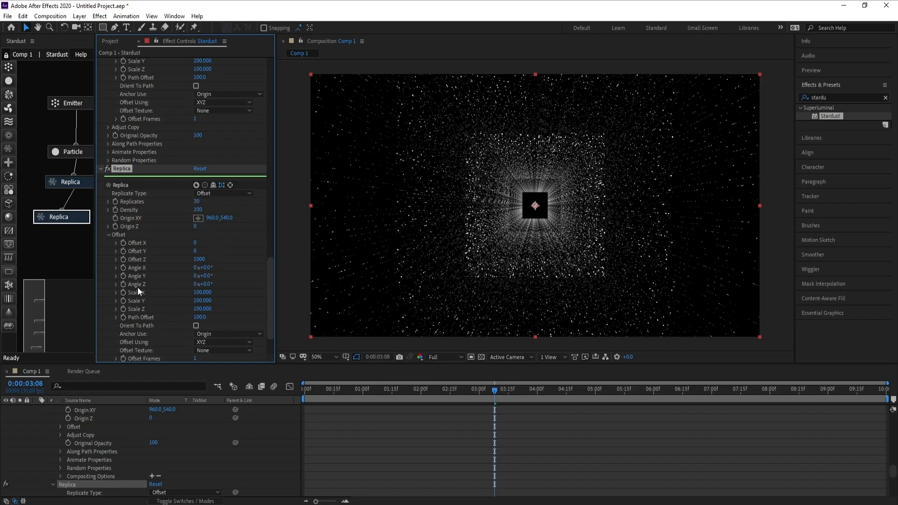
Set the second Replica's Angle Z to 90° and preview the tunnel from 0:00:03:08.
left_click(208, 285)
type("90")
key("Return")
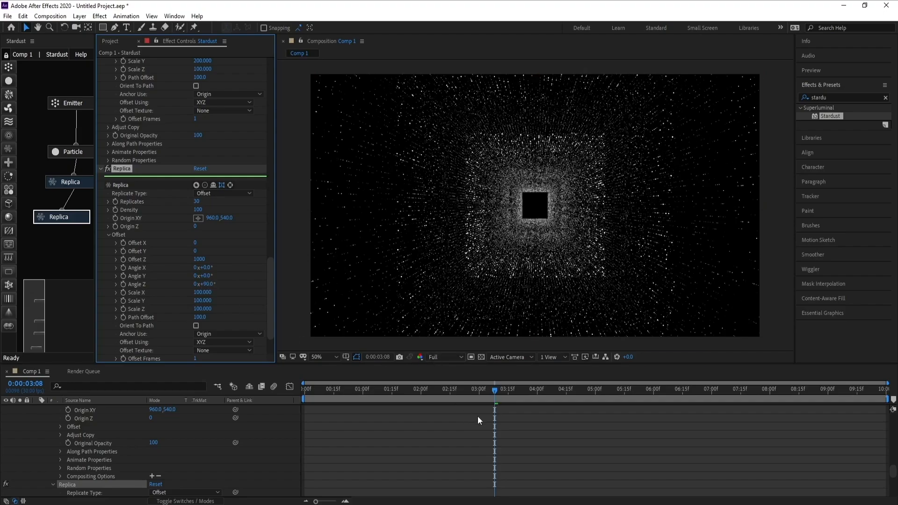
left_click(496, 391)
key("space")
key("space")
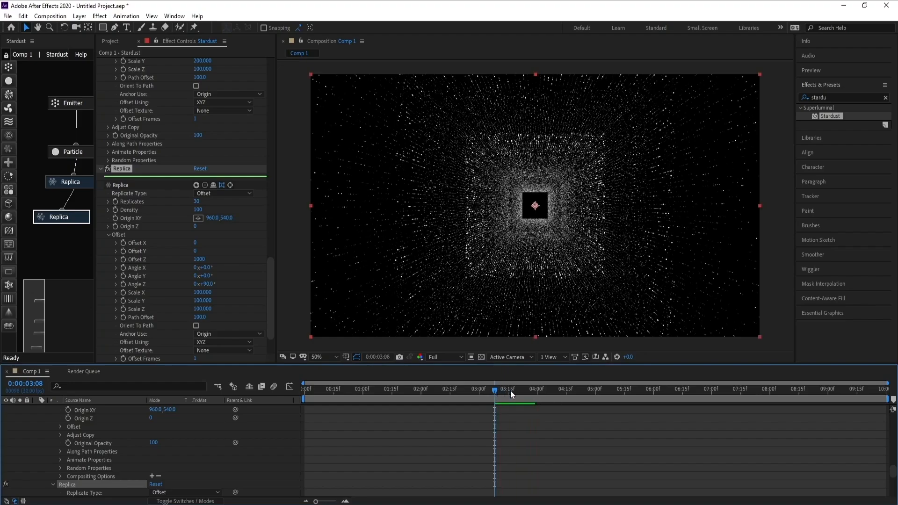
Set the Particle node's Particle Color to Random From Gradient.
left_click_drag(510, 391, 428, 392)
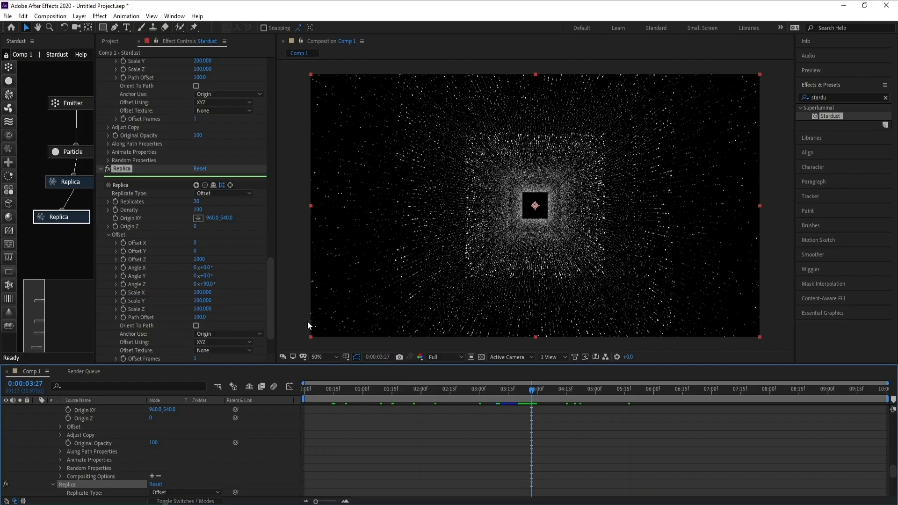
left_click(71, 152)
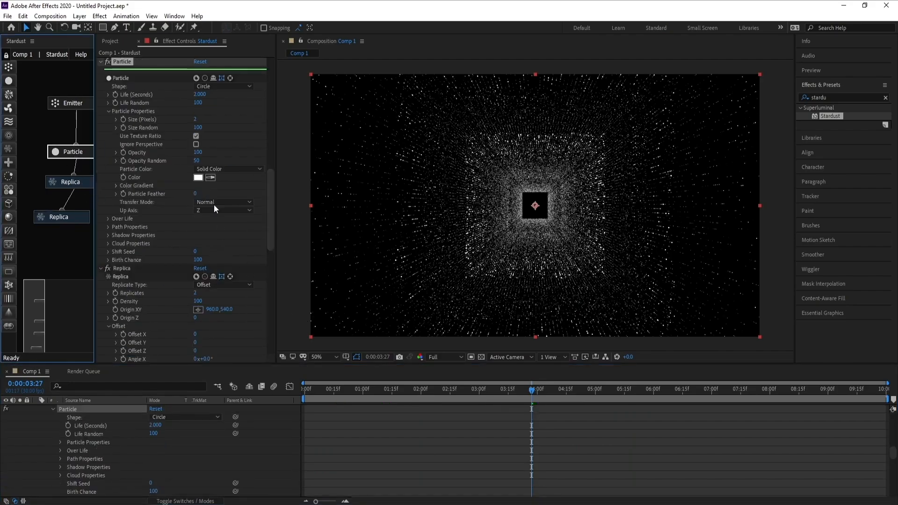
left_click(220, 169)
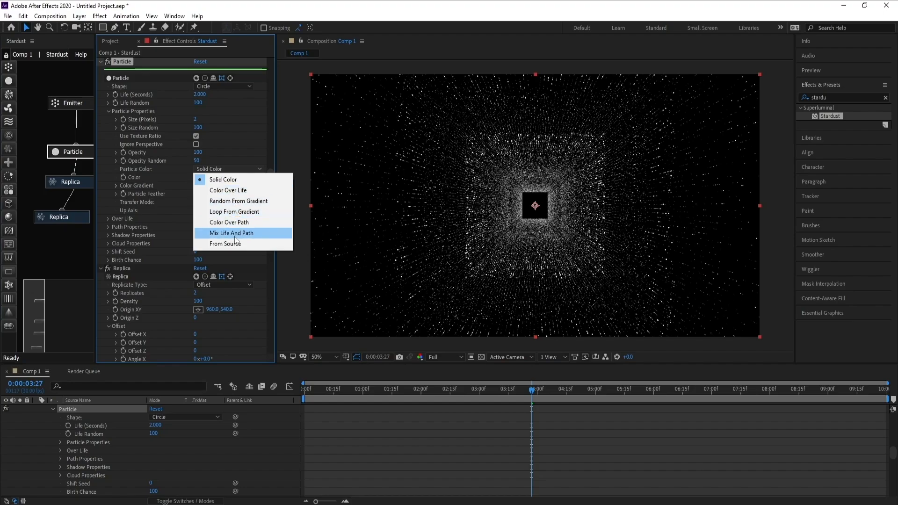
left_click(256, 201)
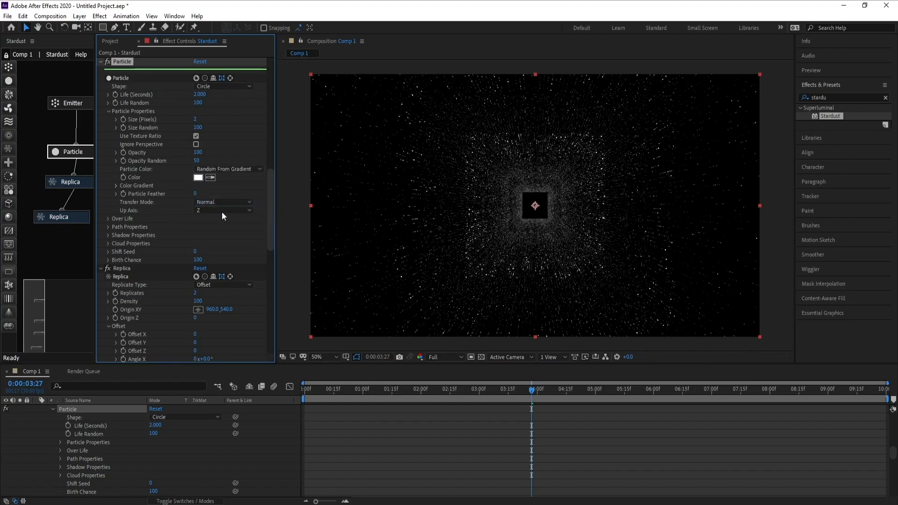
Apply the Color 06 preset to the Particle's Color Gradient and move the current time to 0:00:03:12.
left_click(116, 186)
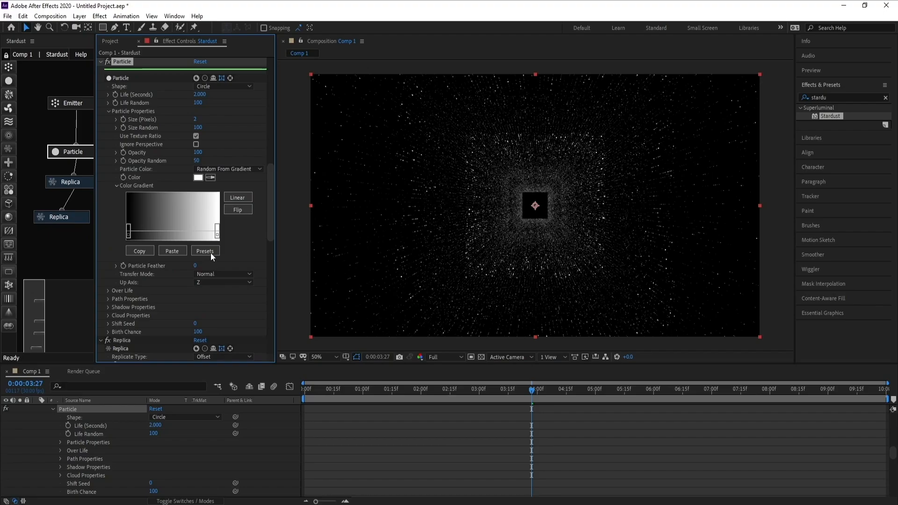
left_click(206, 252)
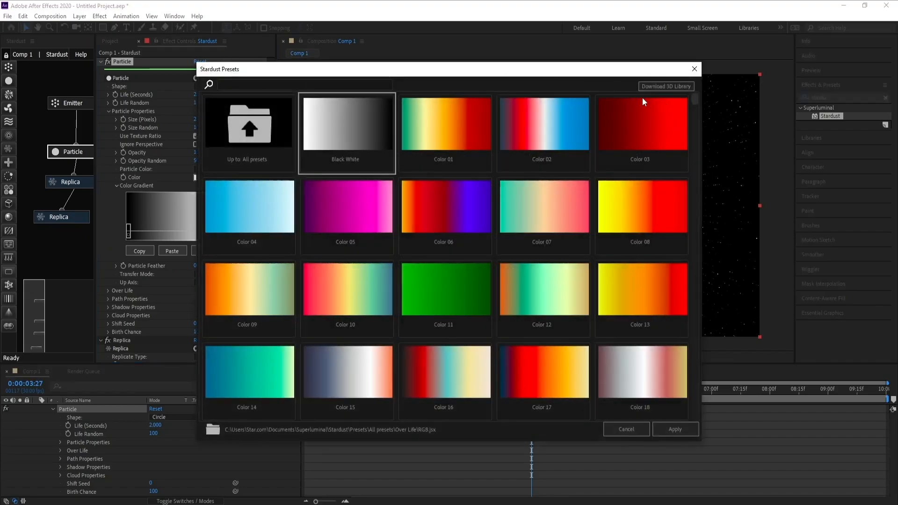
left_click(433, 206)
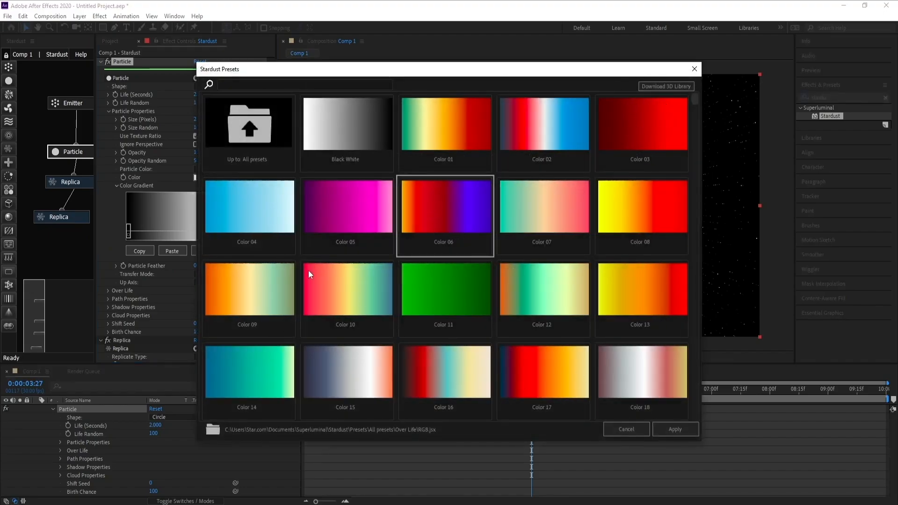
left_click(676, 429)
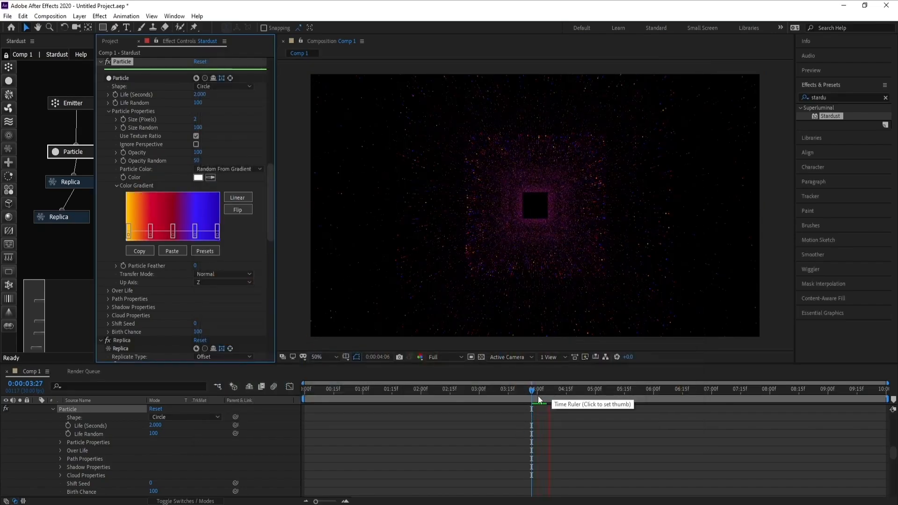
left_click_drag(532, 389, 502, 402)
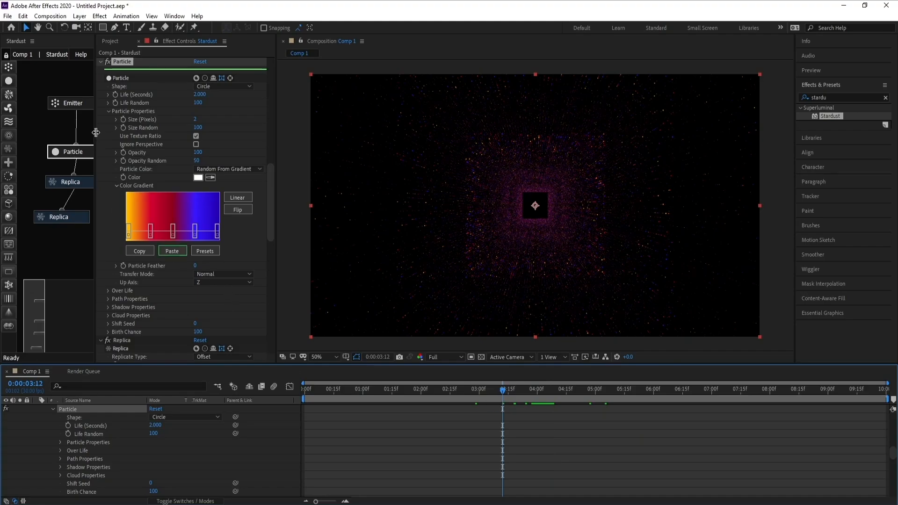
Duplicate the Emitter and Particle nodes together and place the copies beside the originals in a widened node area.
left_click_drag(97, 133, 178, 140)
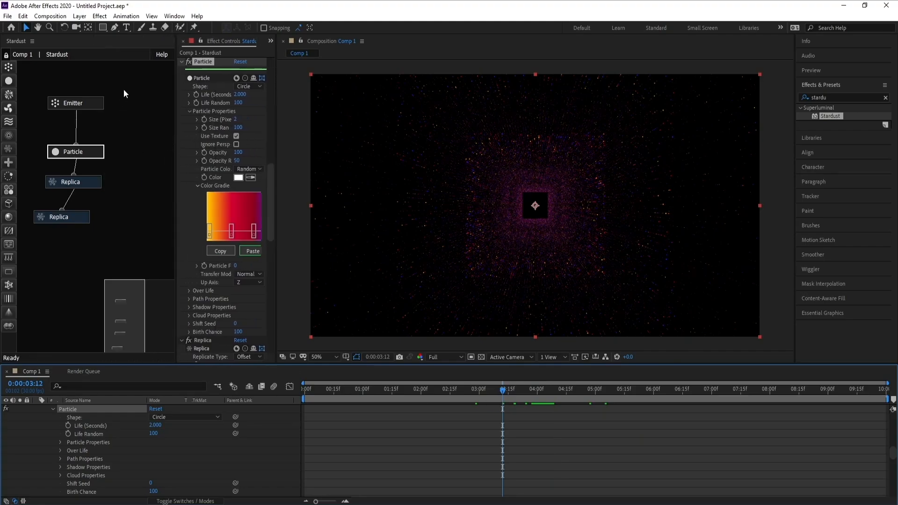
left_click_drag(124, 89, 89, 160)
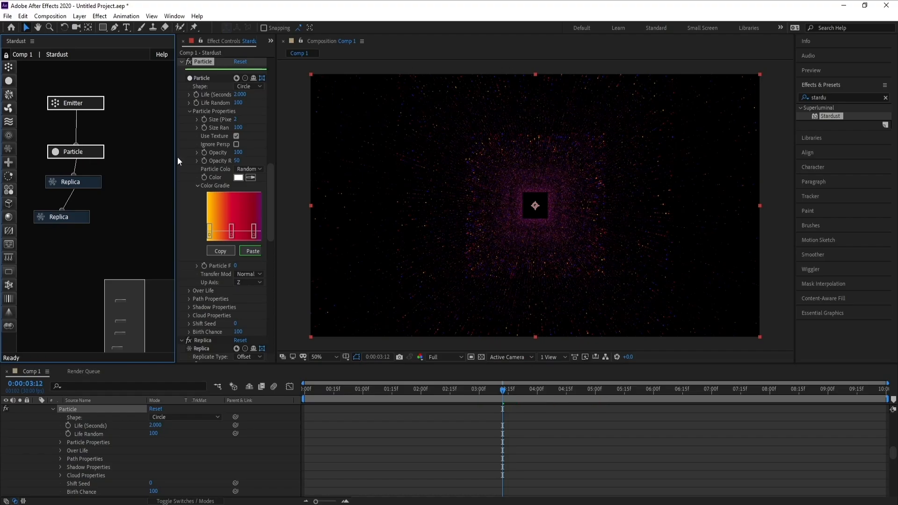
key("ctrl+d")
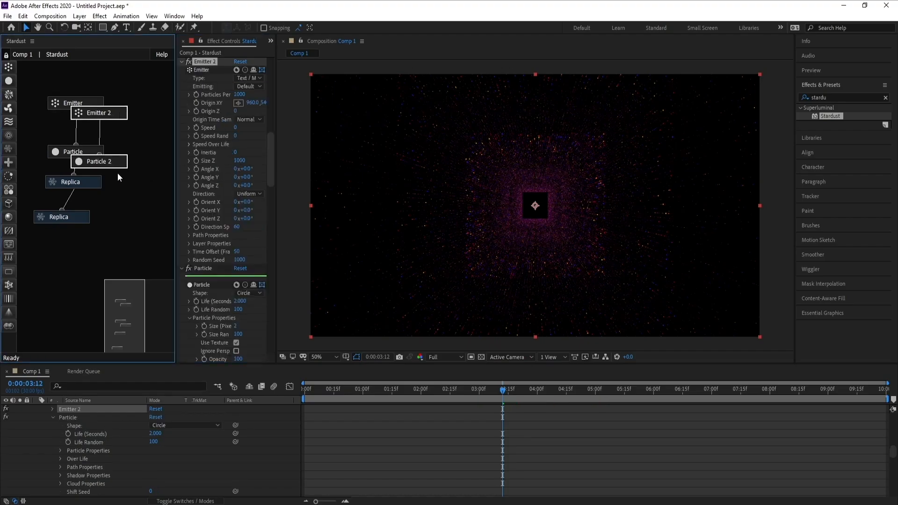
left_click_drag(126, 164, 159, 165)
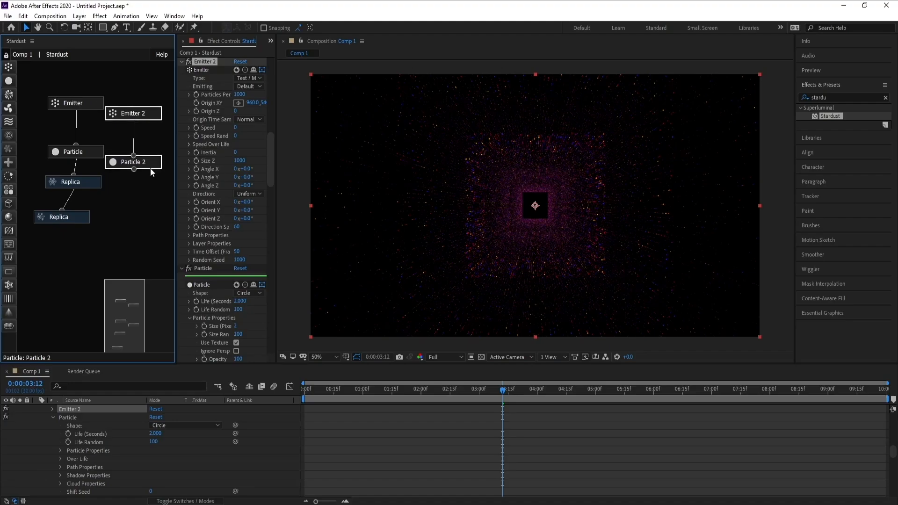
Set Emitter 2's Size Z to 10.
left_click_drag(276, 117, 335, 128)
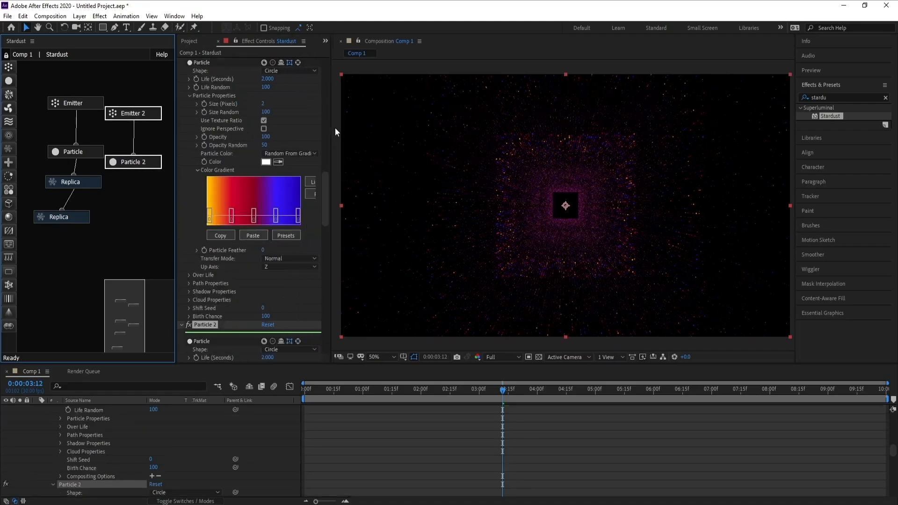
left_click(154, 117)
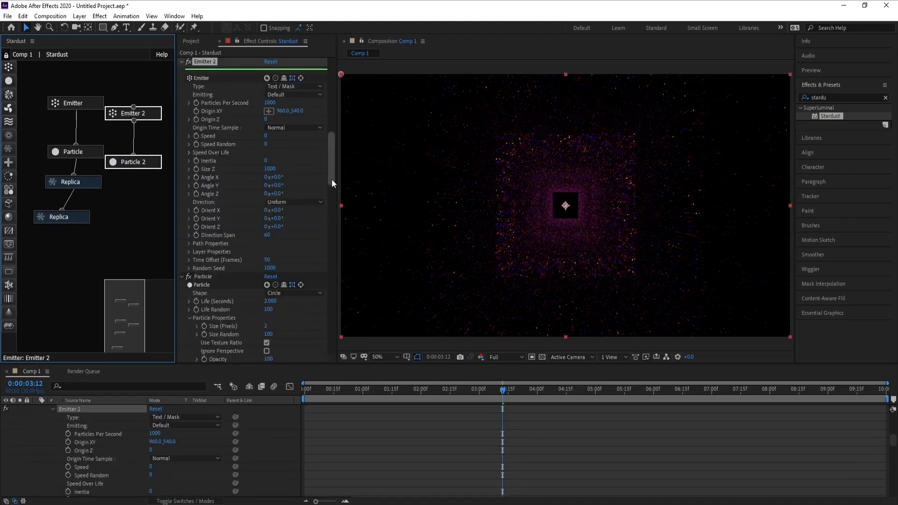
left_click(270, 169)
type("1")
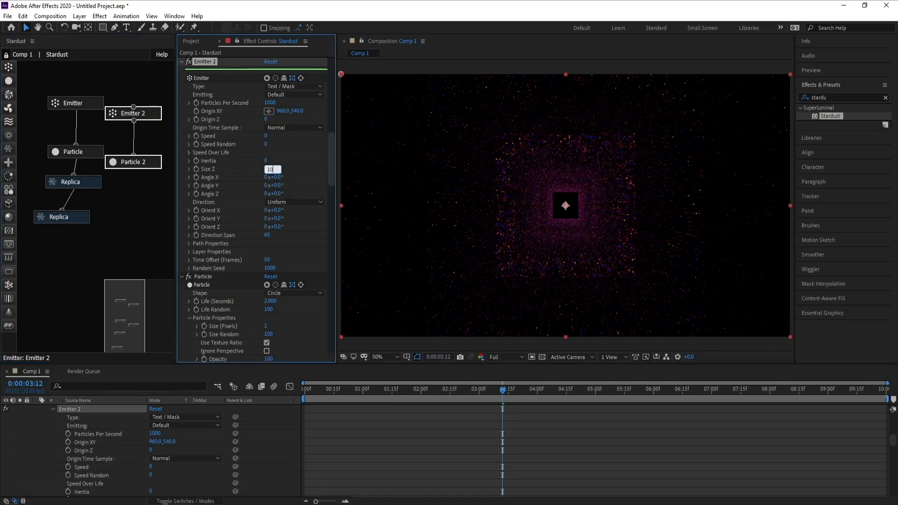
key("Return")
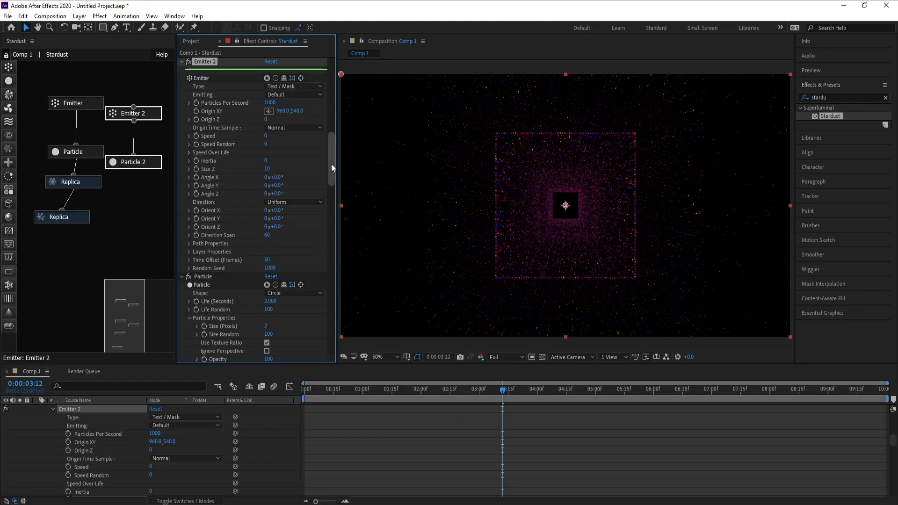
Set Path Subdivide (Pixels) to 0 in Emitter 2's Path Properties.
mouse_move(332, 164)
left_mouse_down()
mouse_move(333, 177)
mouse_move(336, 169)
left_mouse_up()
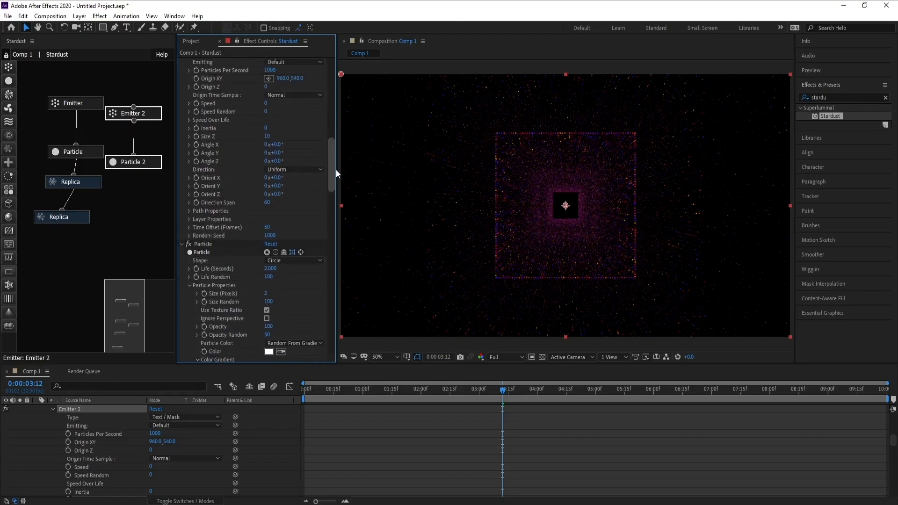
left_click(189, 212)
left_click_drag(332, 170, 332, 179)
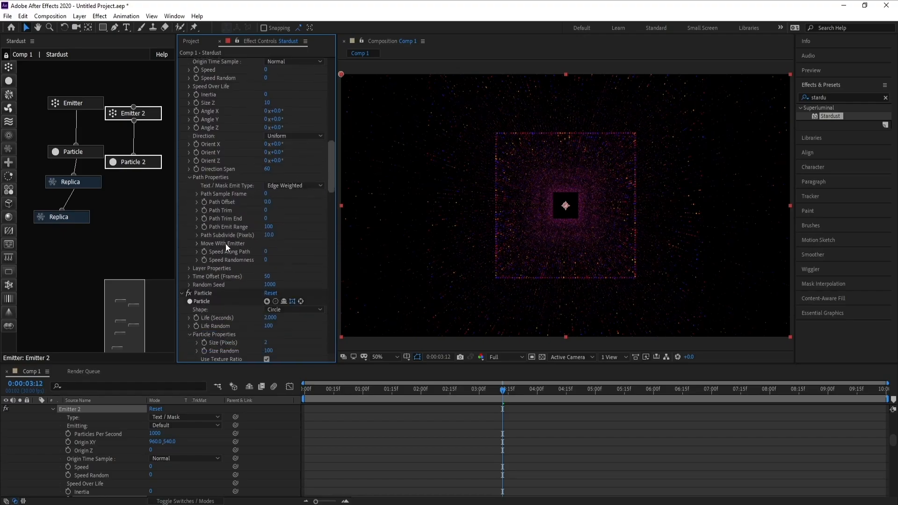
left_click(268, 235)
type("0")
key("Return")
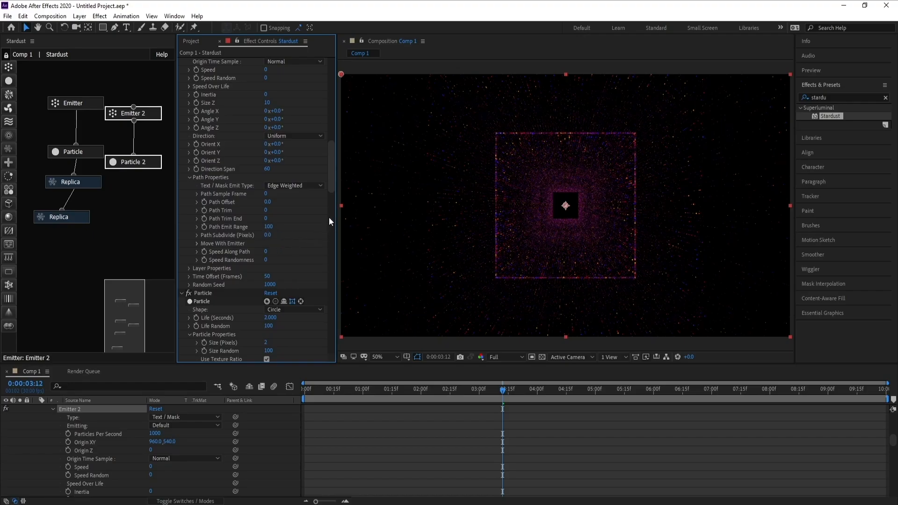
Set Emitter 2's Speed Along Path to 5 and Speed Randomness to 100, and preview the motion from 0:00:03:10.
left_click_drag(335, 178, 335, 187)
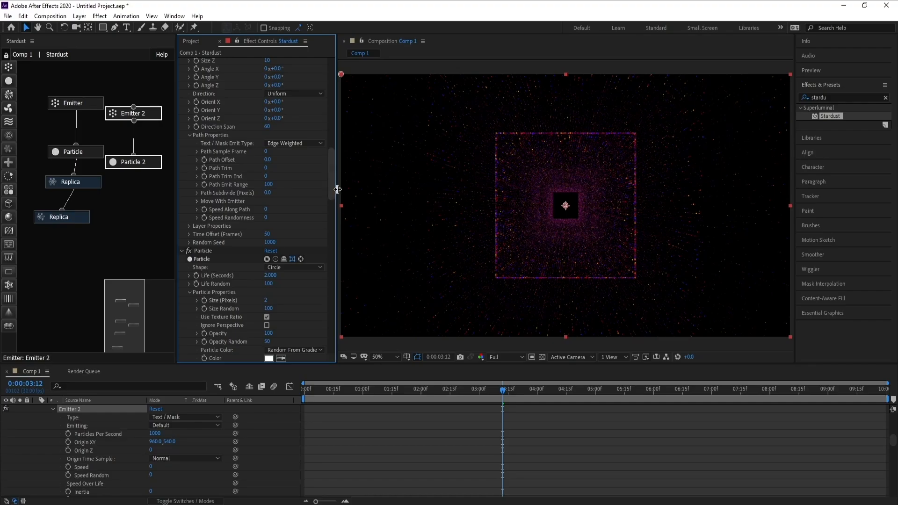
left_click(266, 211)
type("5")
key("Return")
left_click_drag(268, 220, 364, 220)
key("space")
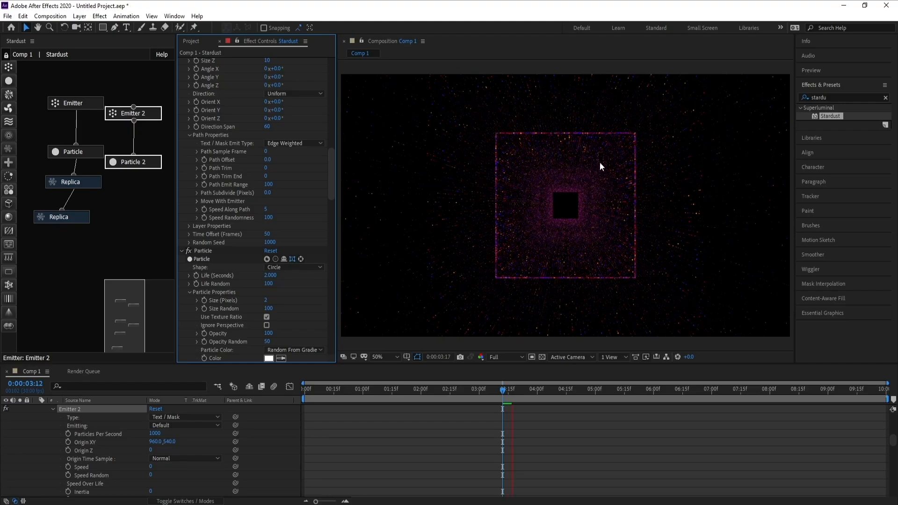
left_click(500, 391)
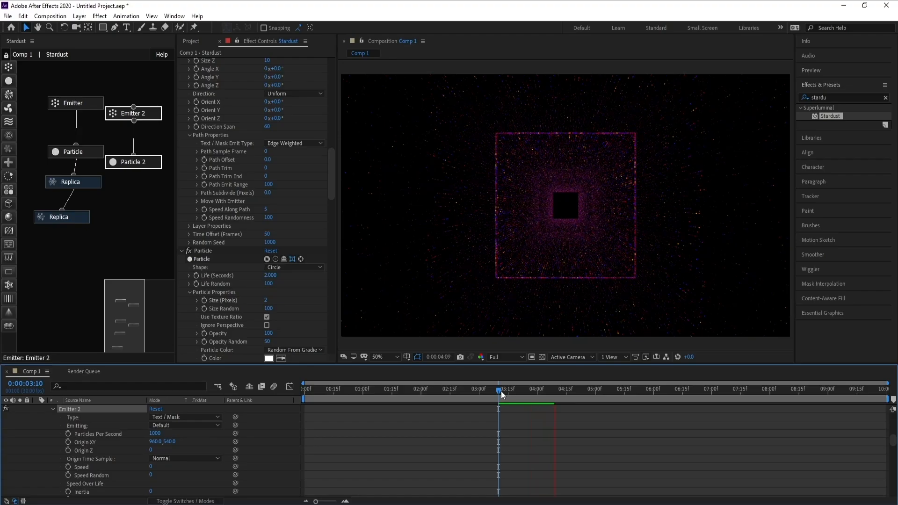
key("space")
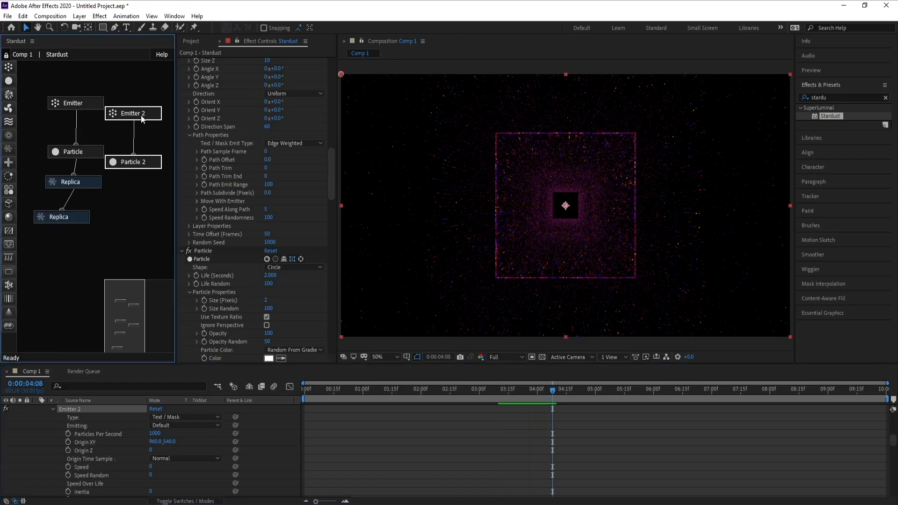
Connect Particle 2 to the first Replica node and shift the Emitter 2 and Particle 2 pair slightly upward.
left_click_drag(143, 161, 74, 175)
left_click(141, 148)
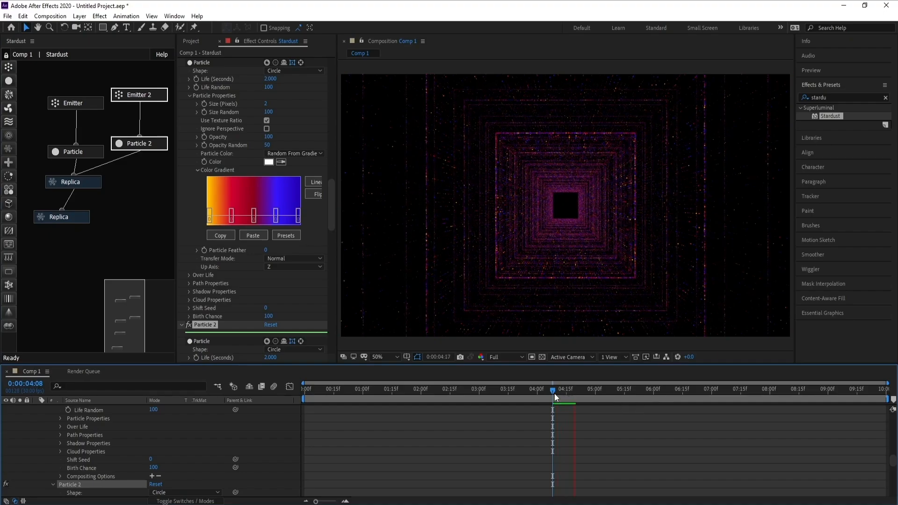
Collapse the Stardust and Mask layers' properties in the timeline.
scroll(106, 446, "down", 6)
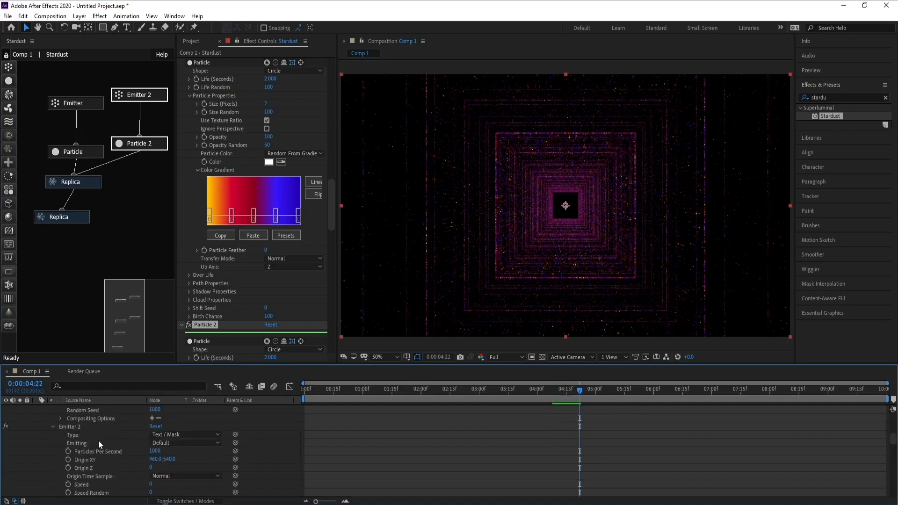
scroll(99, 440, "up", 10)
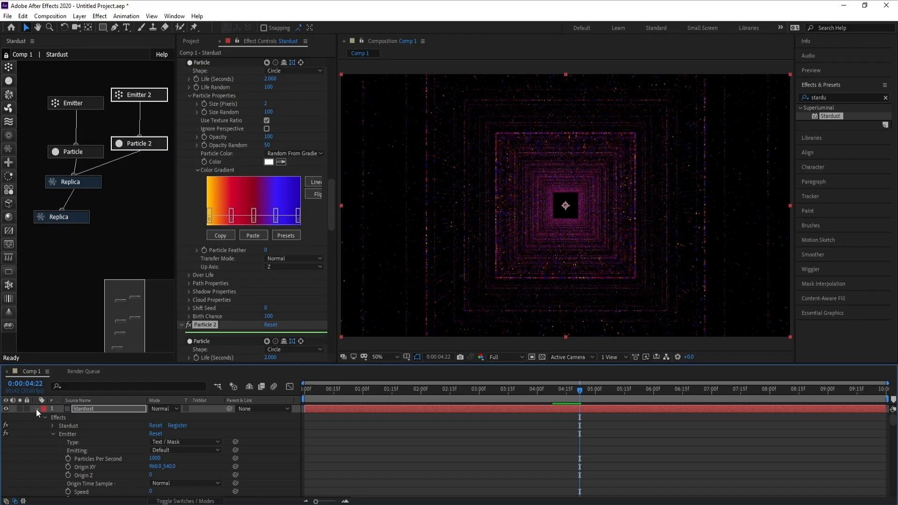
left_click(36, 409)
left_click(83, 408)
left_click(36, 418)
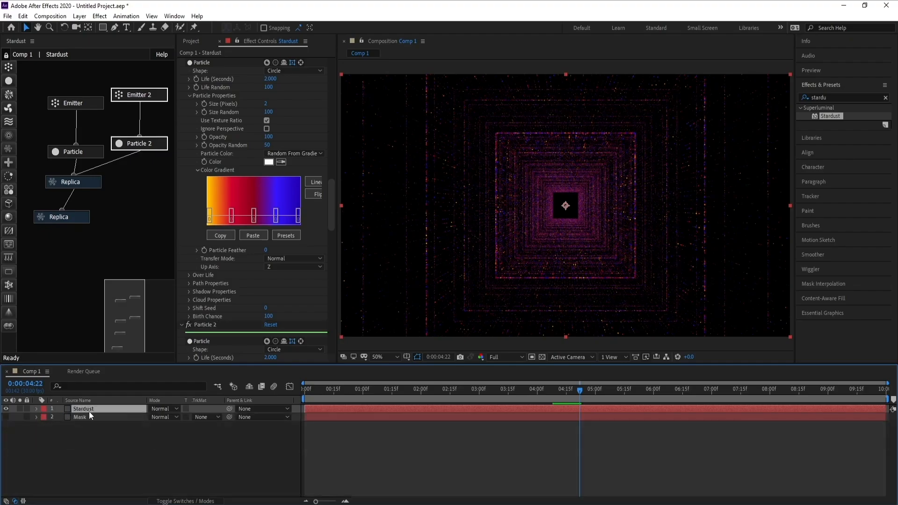
Create a two-node camera layer with the 50mm preset above the Stardust layer.
left_click(80, 16)
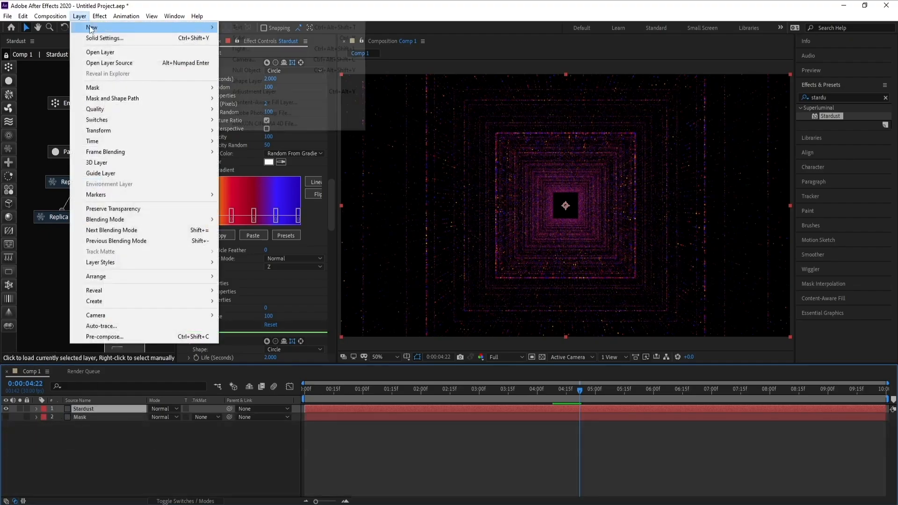
mouse_move(140, 27)
left_click(282, 64)
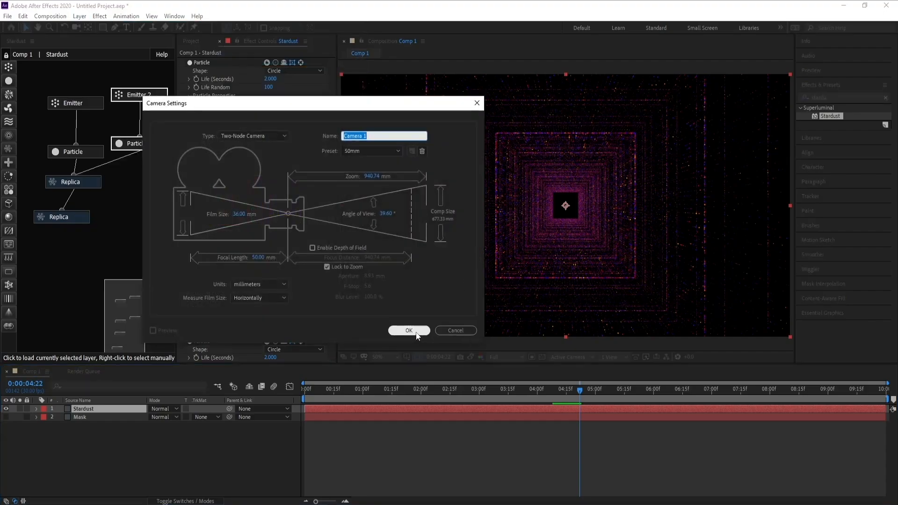
left_click(403, 330)
left_click(79, 409)
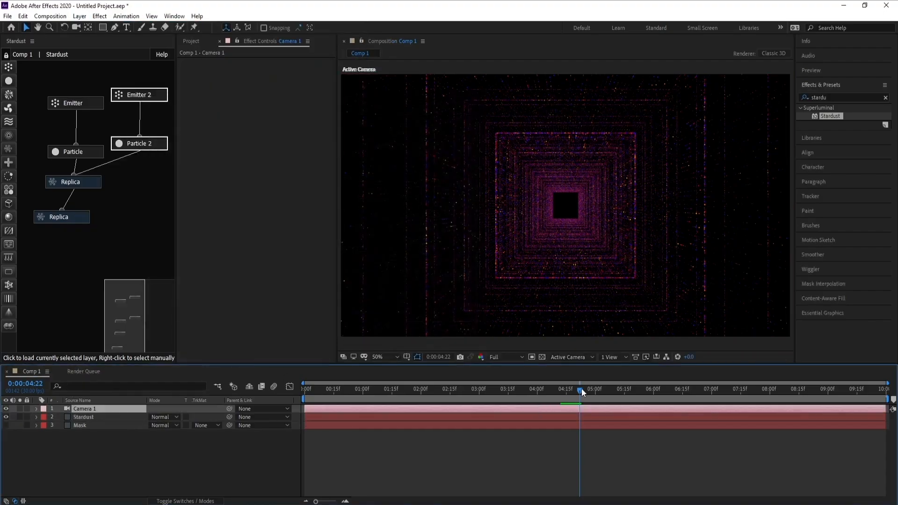
At 0:00:00:00, reveal Camera 1's Position and set its Z value to about -2754.7.
left_click_drag(580, 391, 276, 411)
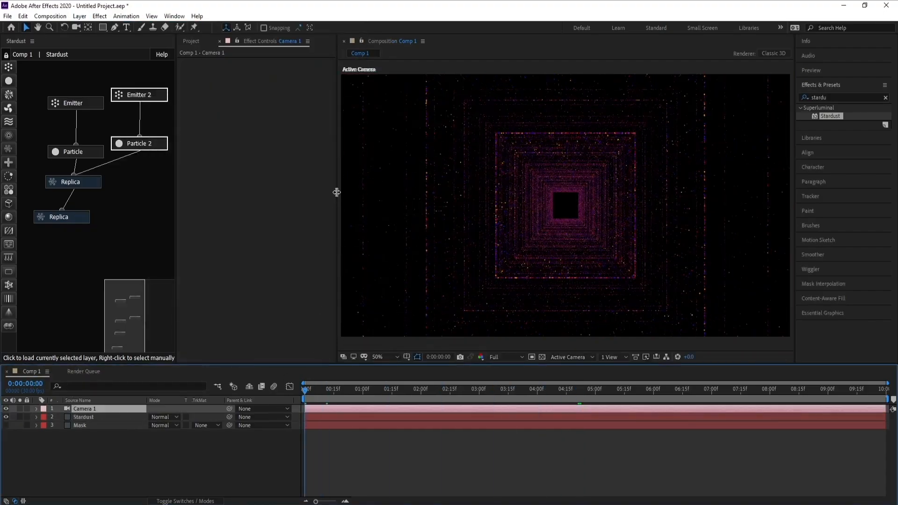
left_click_drag(336, 196, 275, 198)
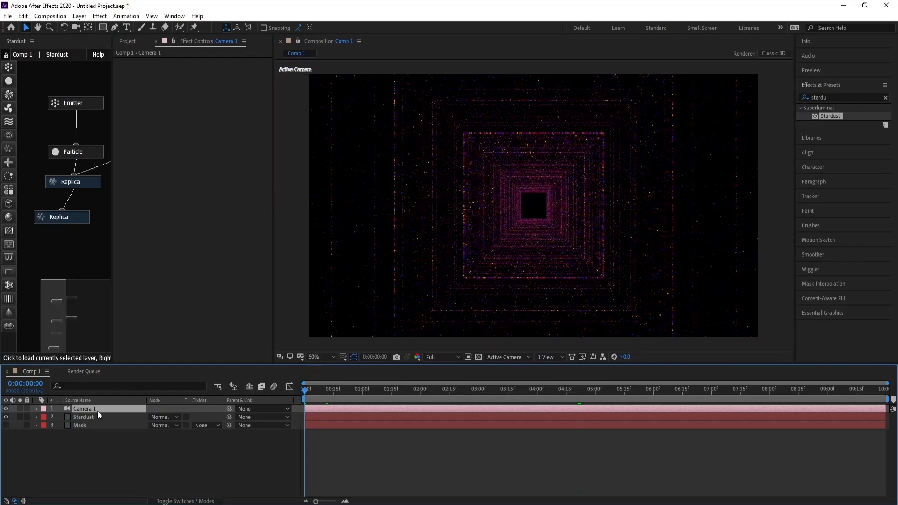
key("p")
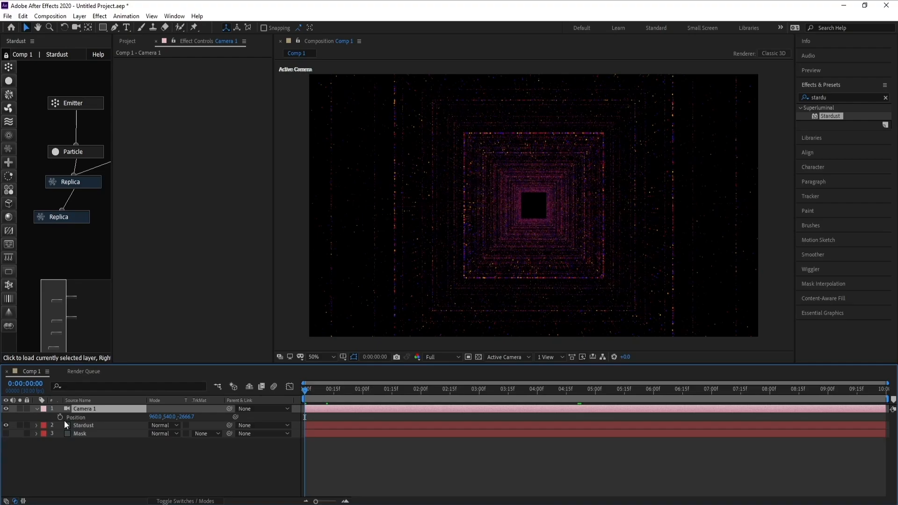
left_click_drag(186, 416, 145, 430)
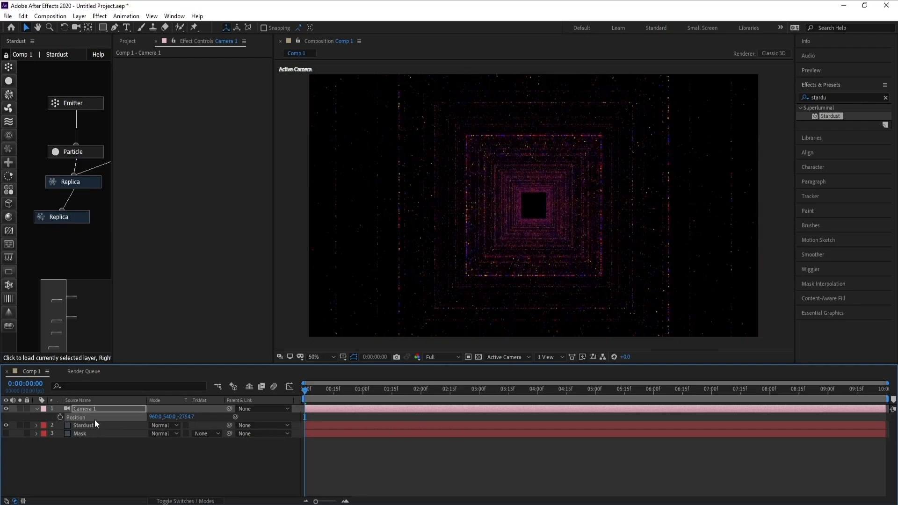
Animate Camera 1's Position from its current value at 0:00:00:00 to a Z value of 0 at 0:00:09:29.
left_click_drag(316, 395, 886, 393)
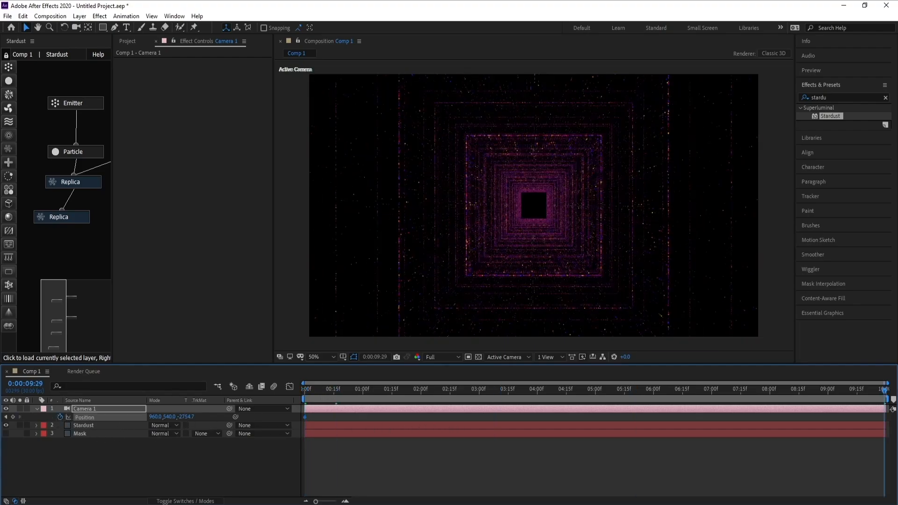
left_click(186, 417)
type("0")
key("Return")
Preview the camera move at several points in the timeline, stop at 0:00:01:05, and collapse Camera 1's properties.
left_click_drag(428, 393, 341, 395)
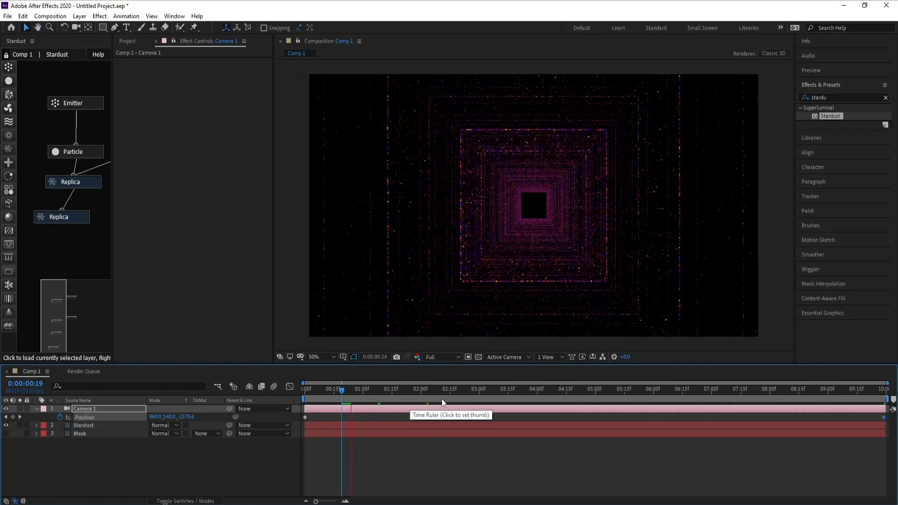
left_click(470, 392)
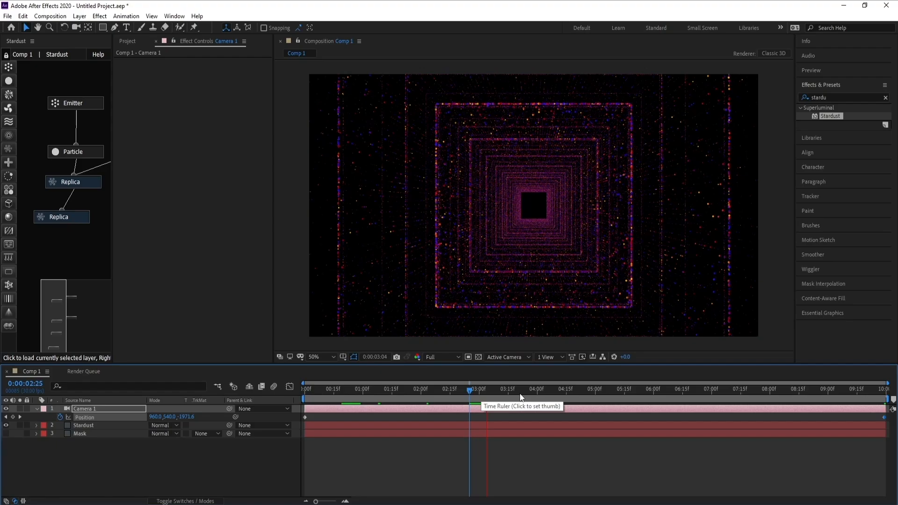
left_click(537, 392)
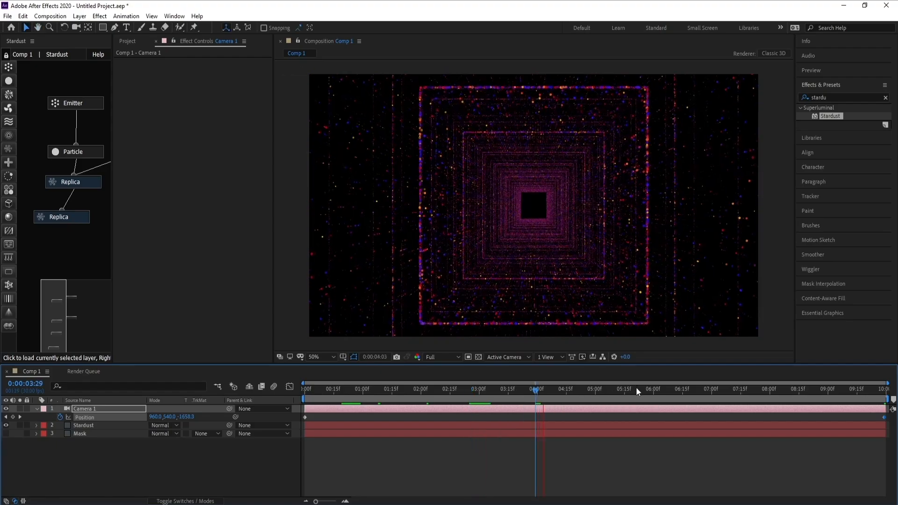
key("Home")
left_click_drag(305, 413, 372, 425)
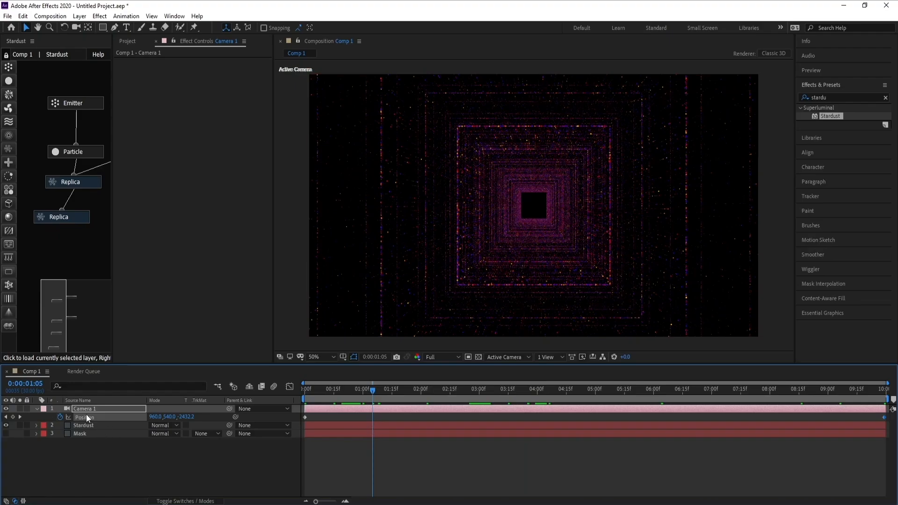
left_click(38, 409)
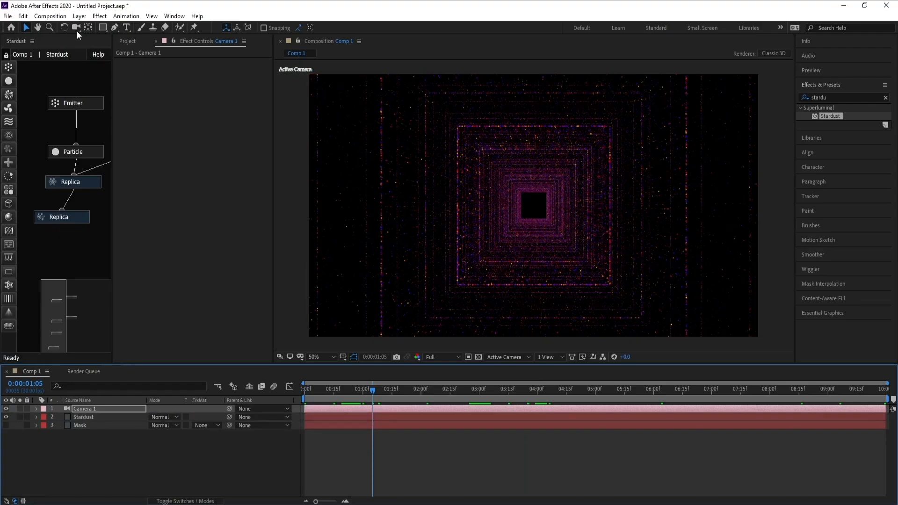
Create a 1920 x 1080 solid named BG and place it at the very bottom of the layer stack.
left_click(80, 17)
mouse_move(120, 29)
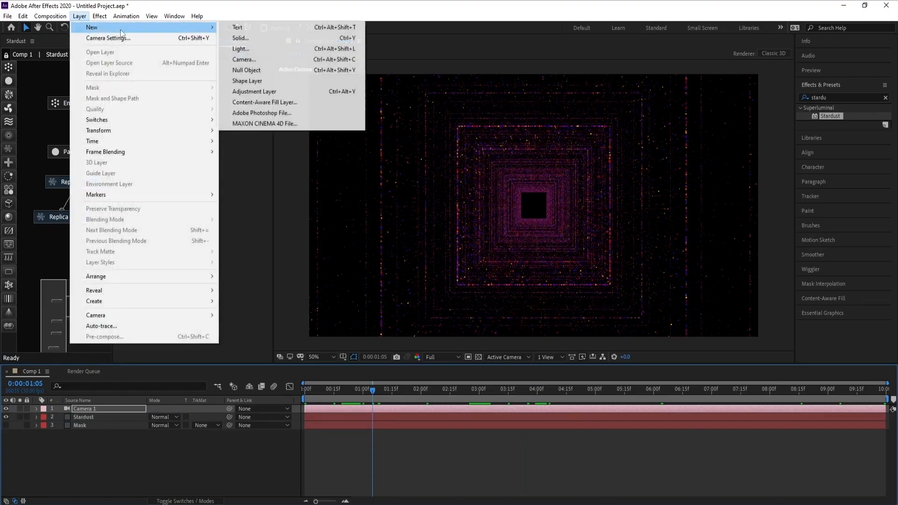
left_click(240, 39)
type("B")
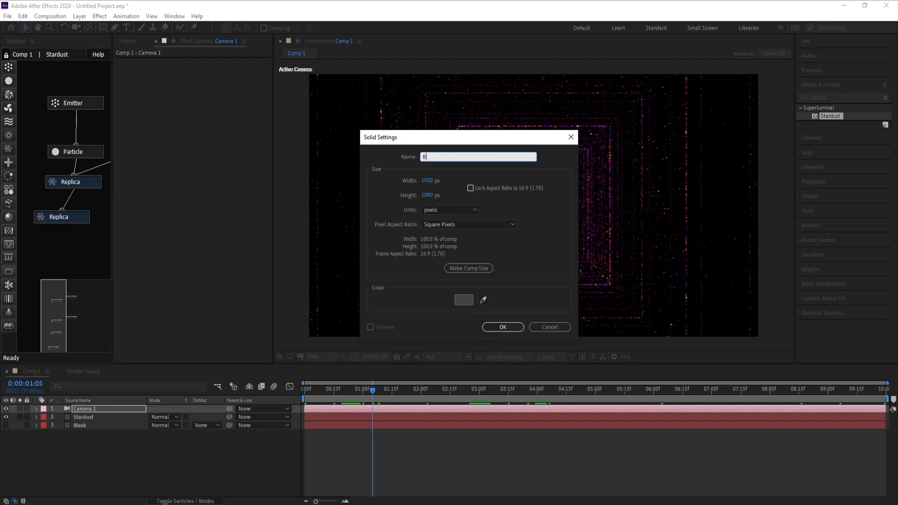
type("G")
key("Return")
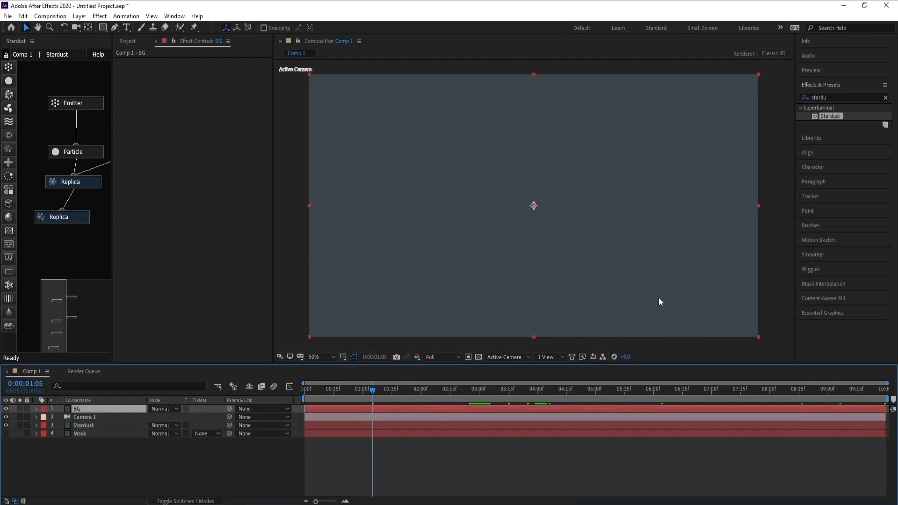
left_click_drag(121, 412, 120, 440)
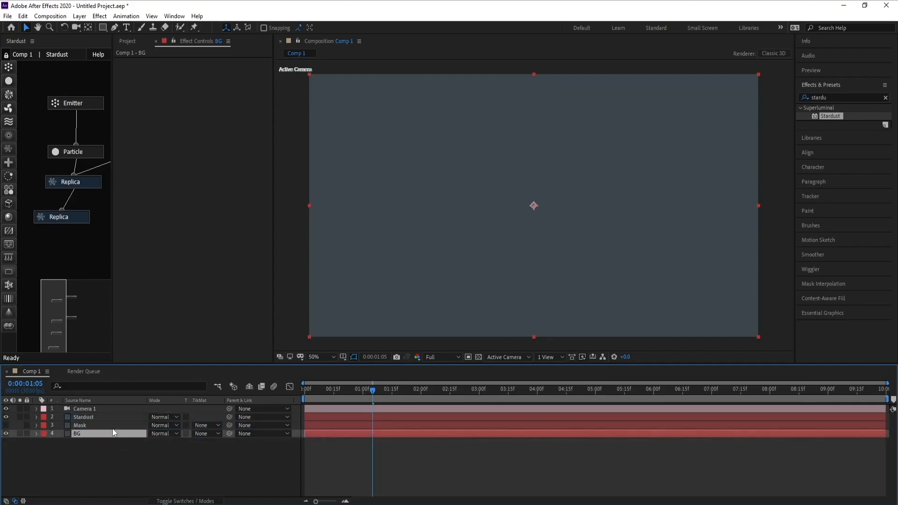
Apply Gradient Ramp to the BG layer and set its End Color to dark blue 020423.
left_click(99, 16)
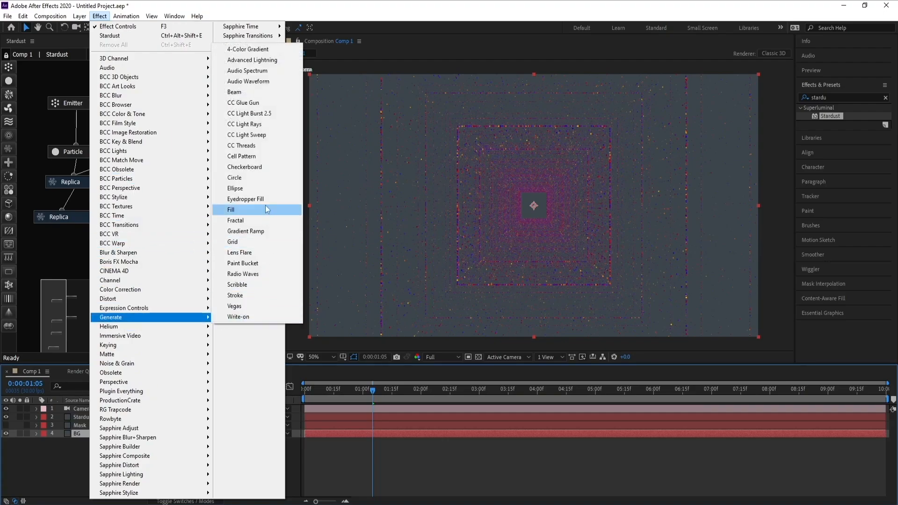
left_click(264, 232)
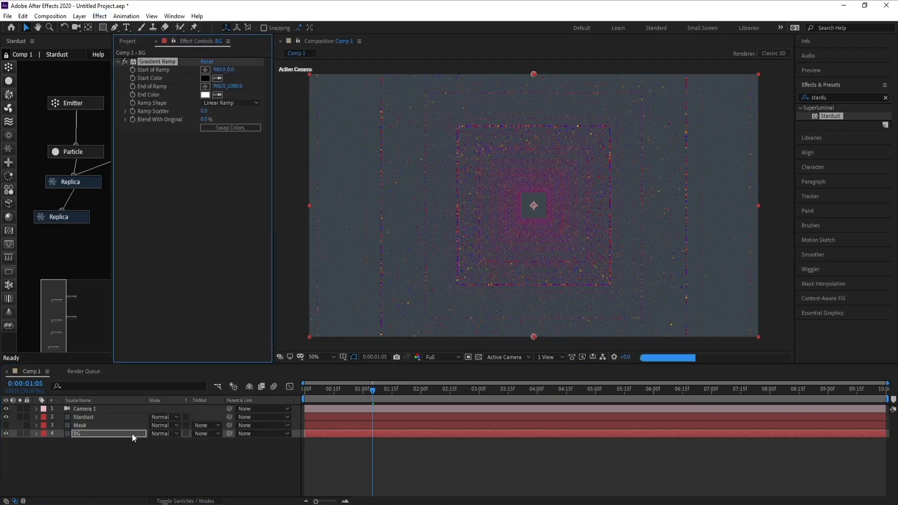
left_click(206, 95)
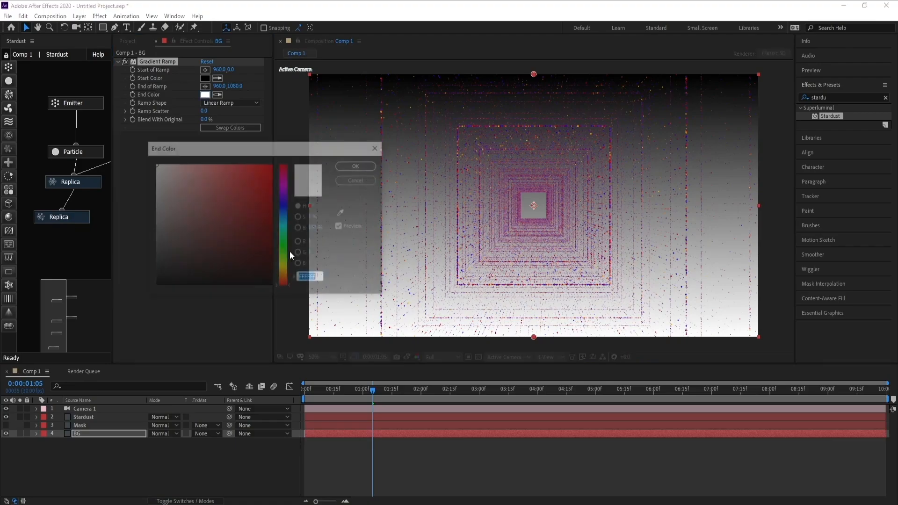
left_click(272, 207)
left_click(285, 206)
left_click_drag(273, 223, 267, 271)
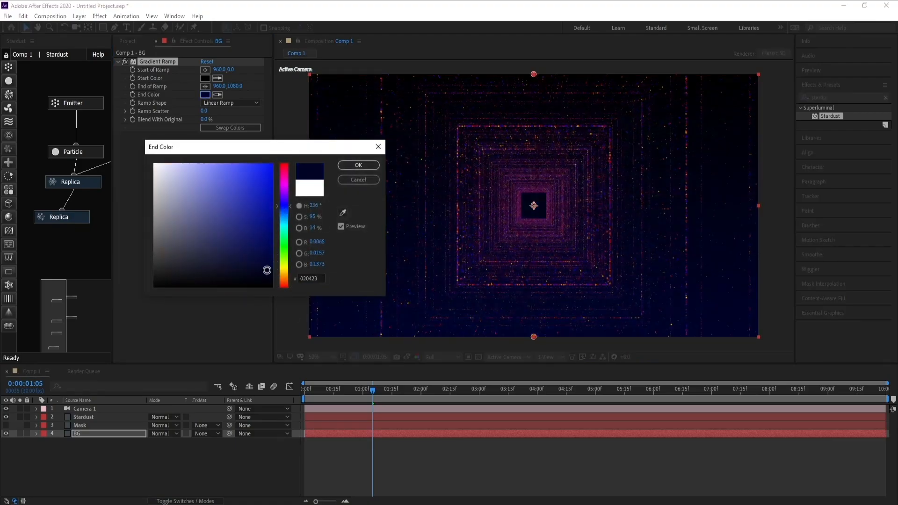
left_click(360, 165)
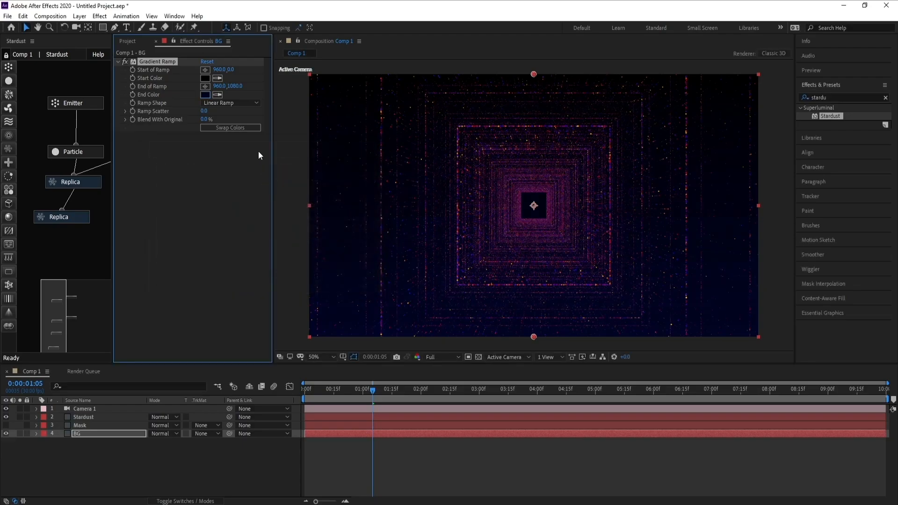
Make the BG gradient a Radial Ramp starting at about 958, 546 and ending at the frame's lower-left corner.
left_click(240, 105)
left_click(236, 124)
left_click_drag(534, 74, 534, 207)
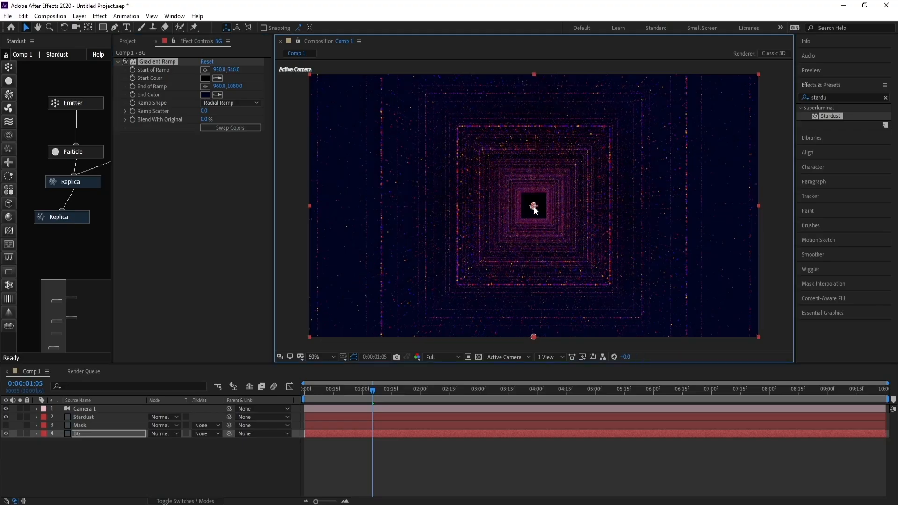
left_click_drag(534, 337, 310, 338)
Create an adjustment layer above Camera 1 and mask it with a rectangle around the dark square at the tunnel's centre.
left_click(88, 410)
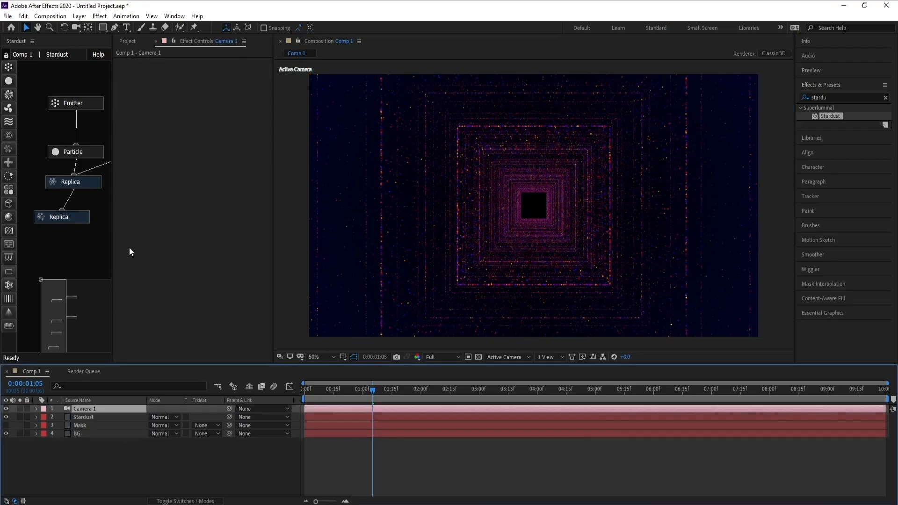
left_click(80, 16)
mouse_move(87, 28)
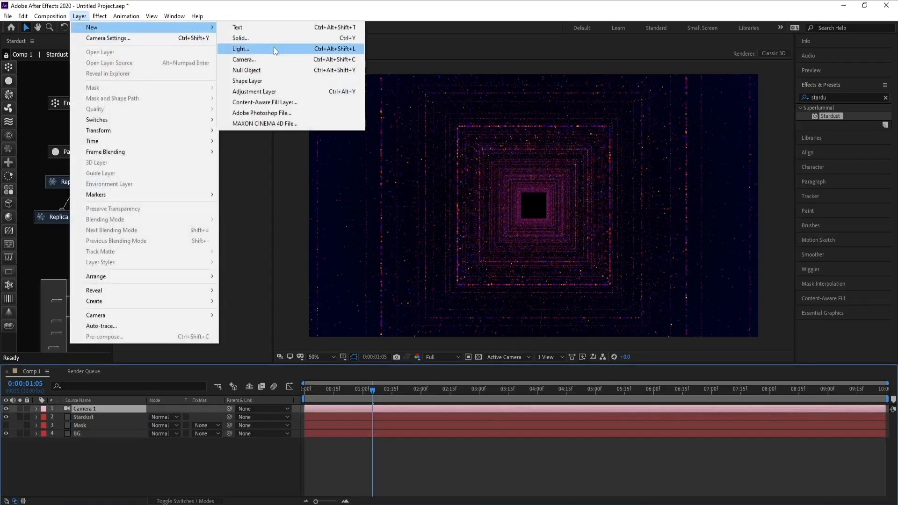
left_click(272, 92)
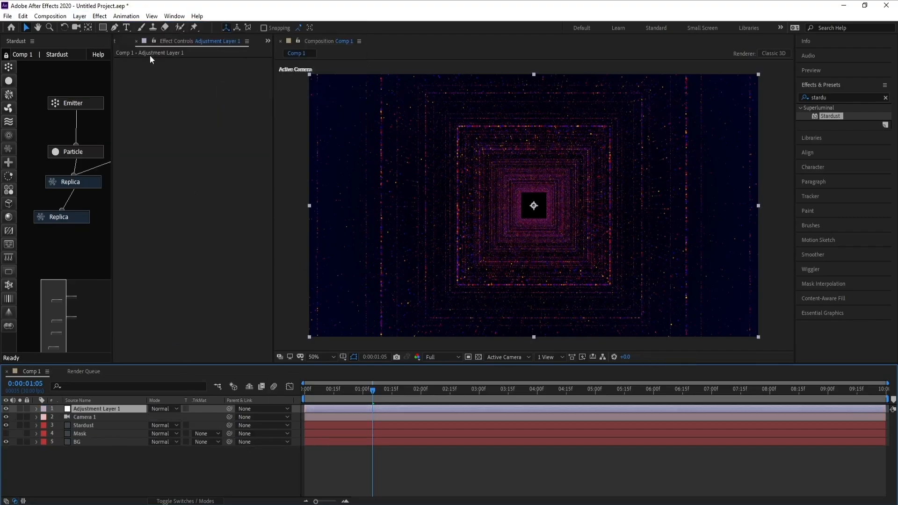
left_click(103, 27)
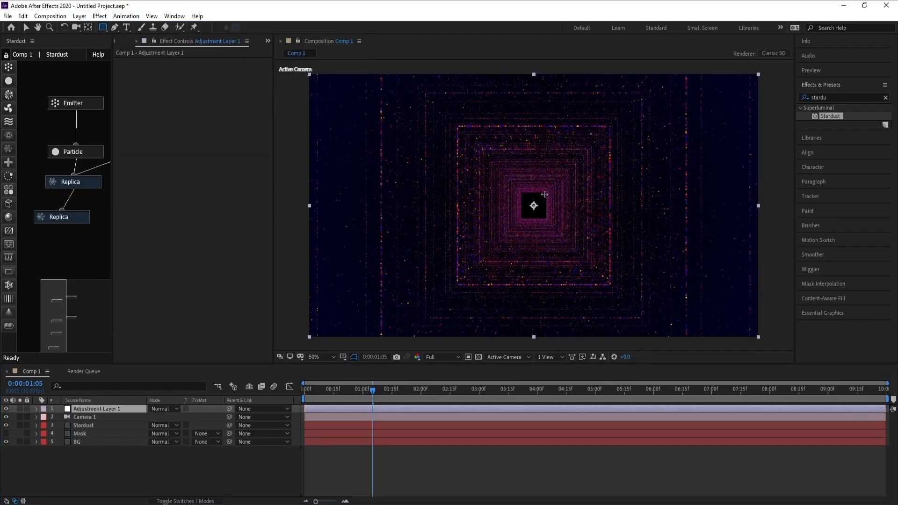
left_click_drag(546, 194, 520, 220)
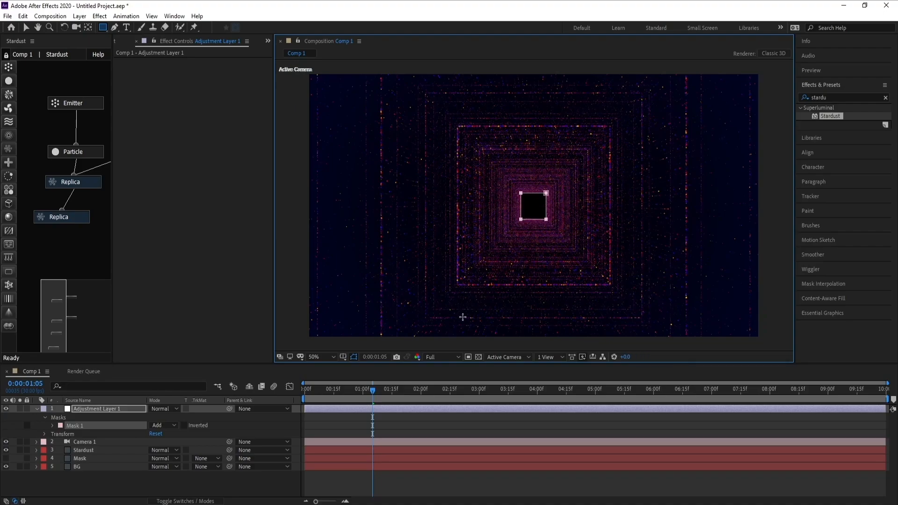
left_click(78, 409)
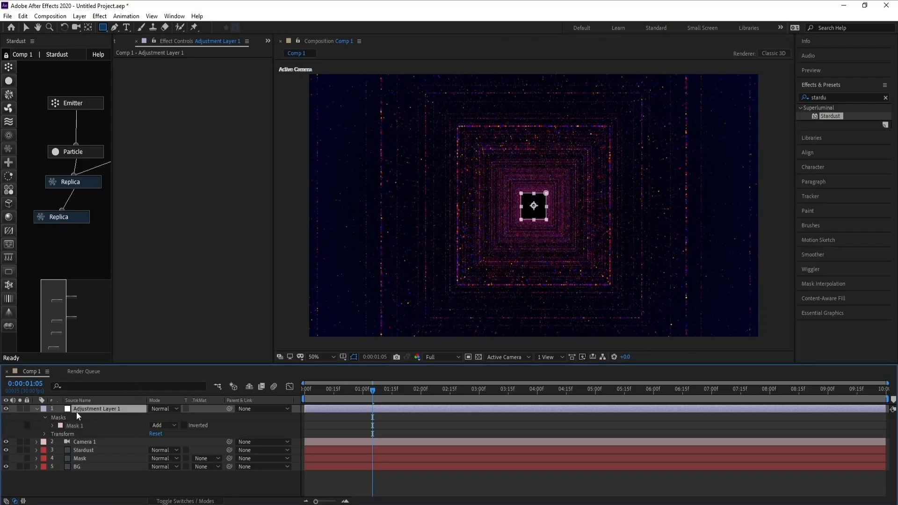
Find the Deep Glow effect and apply it to the Stardust layer.
left_click(88, 449)
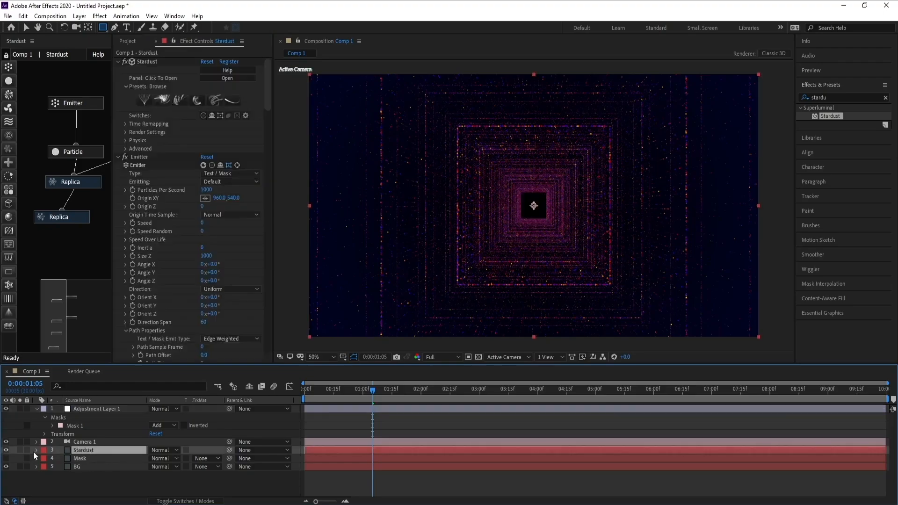
left_click(840, 96)
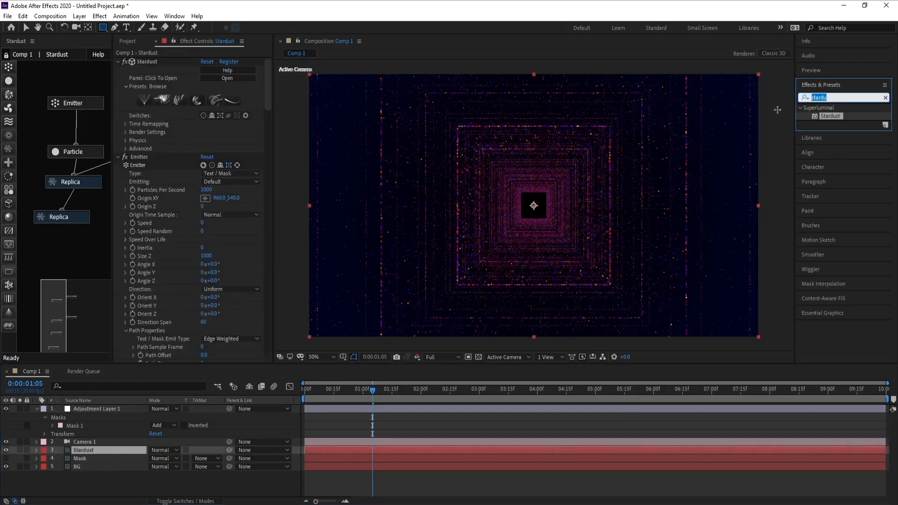
type("de")
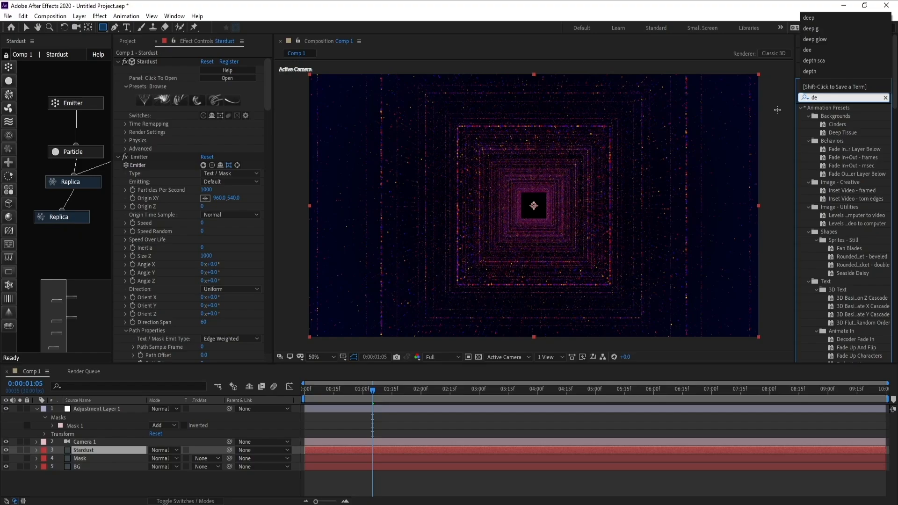
type("ep")
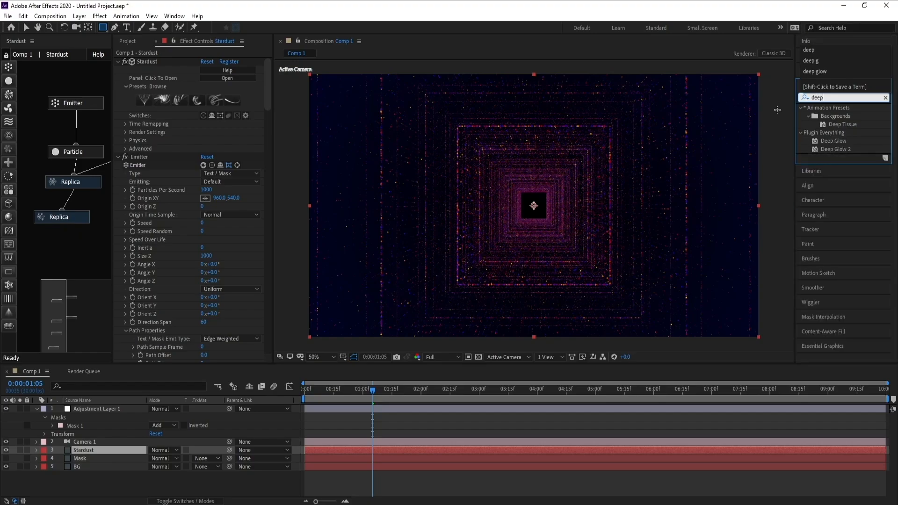
double_click(844, 144)
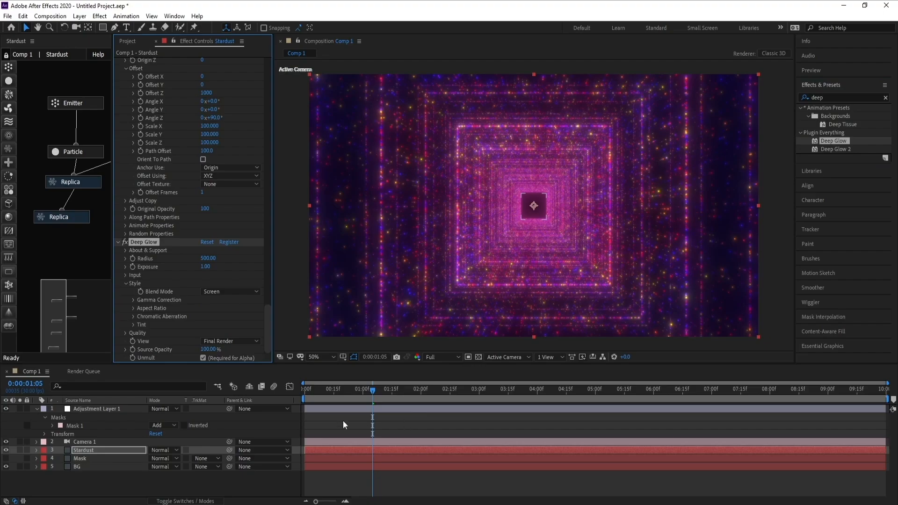
Set the Stardust layer's Deep Glow Radius to 100 and Exposure to about 0.58.
left_click(206, 258)
key("Return")
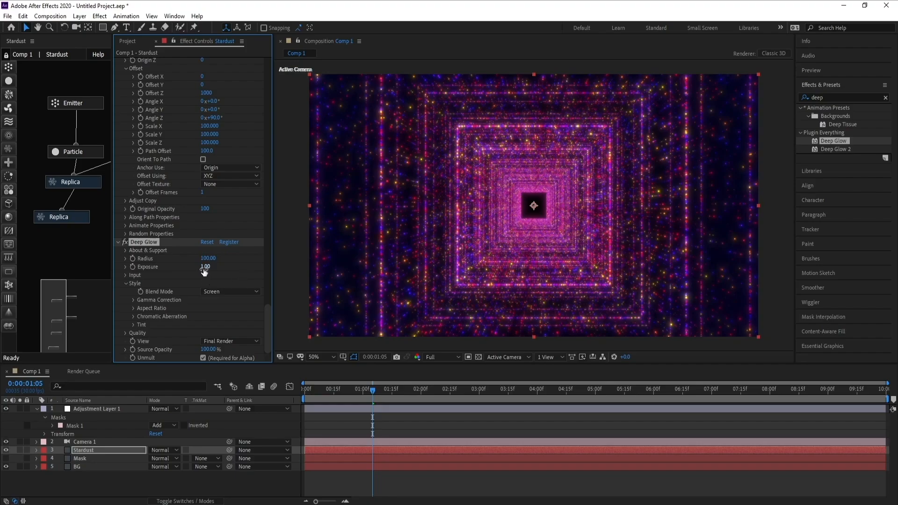
left_click_drag(205, 267, 188, 274)
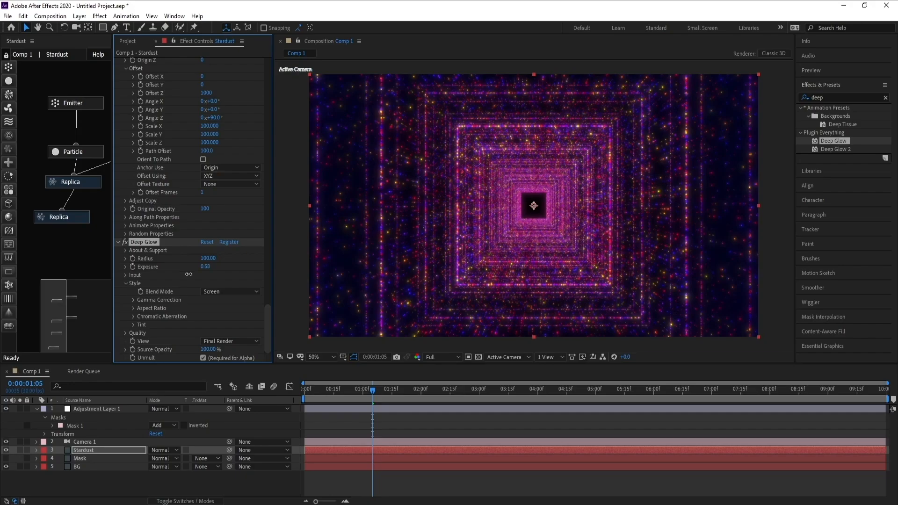
Apply Gaussian Blur to Adjustment Layer 1 with a Blurriness of 10.
left_click(100, 410)
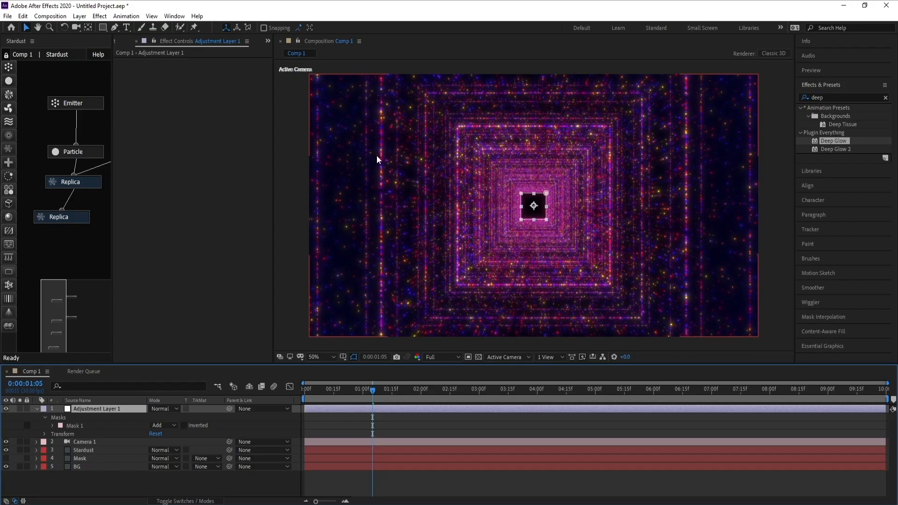
left_click(100, 16)
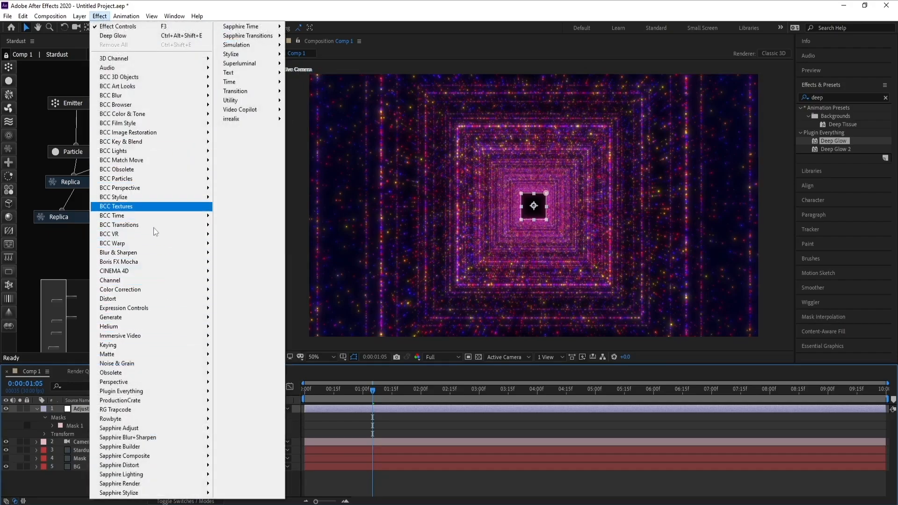
mouse_move(152, 251)
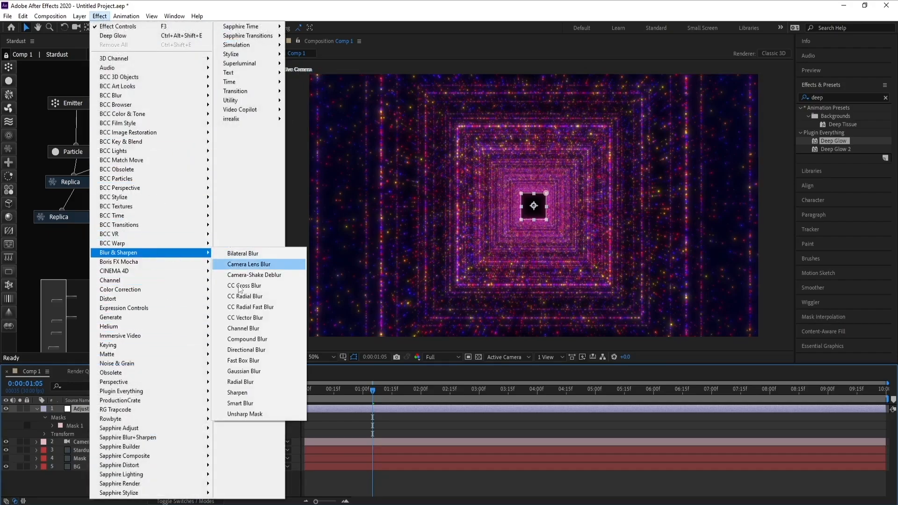
left_click(266, 375)
left_click(203, 70)
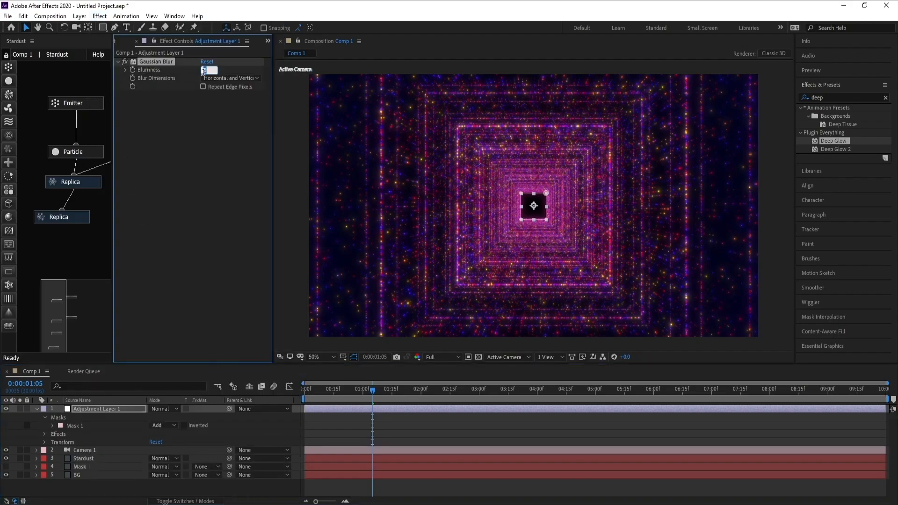
key("Return")
Add Deep Glow to Adjustment Layer 1 after its Gaussian Blur.
left_click(102, 408)
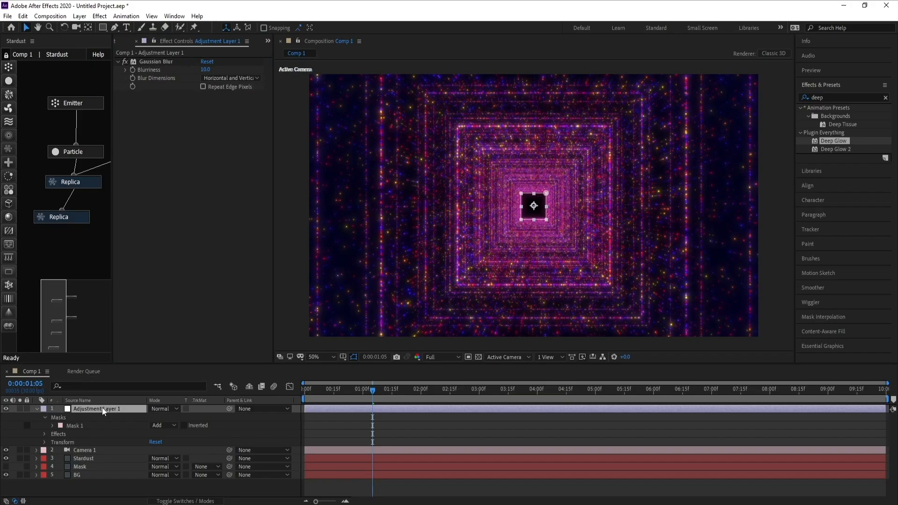
double_click(828, 142)
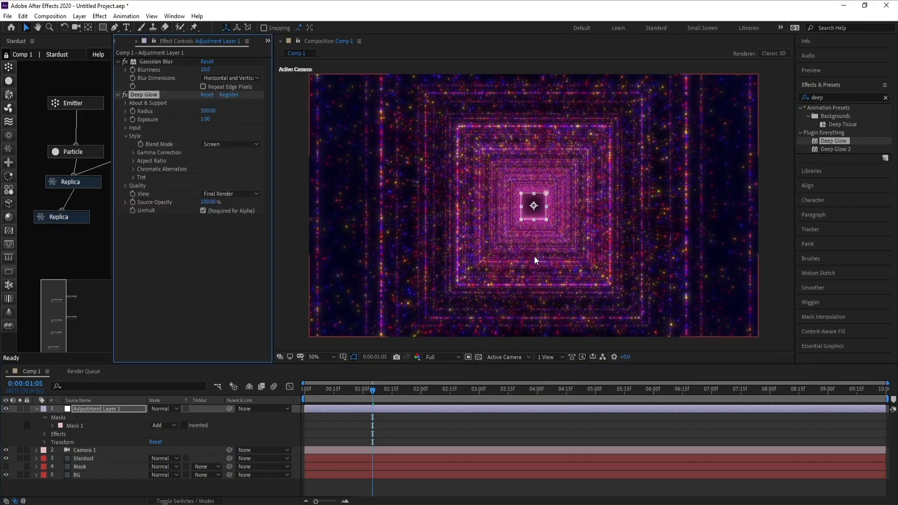
Stretch the top edge of Adjustment Layer 1's Mask 1 slightly upward to fit the tunnel's square centre opening.
left_click(546, 188)
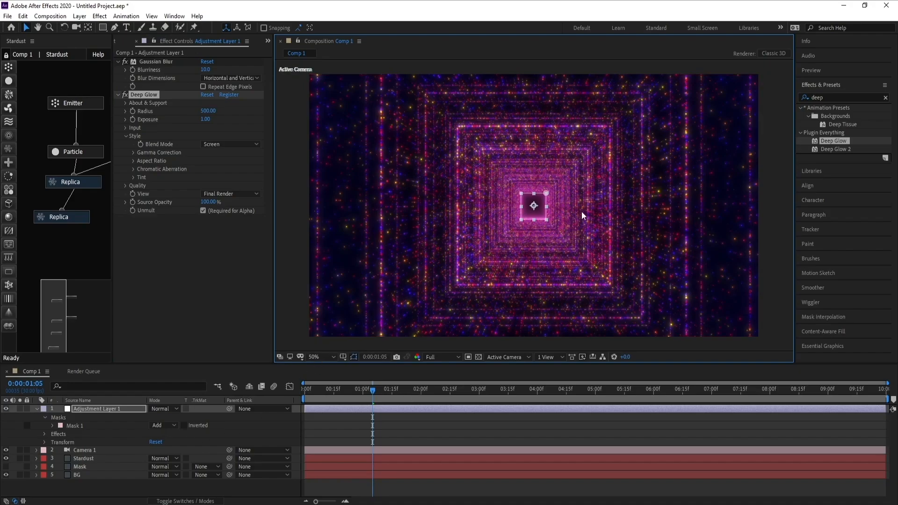
key("period")
key("period")
left_click(556, 158)
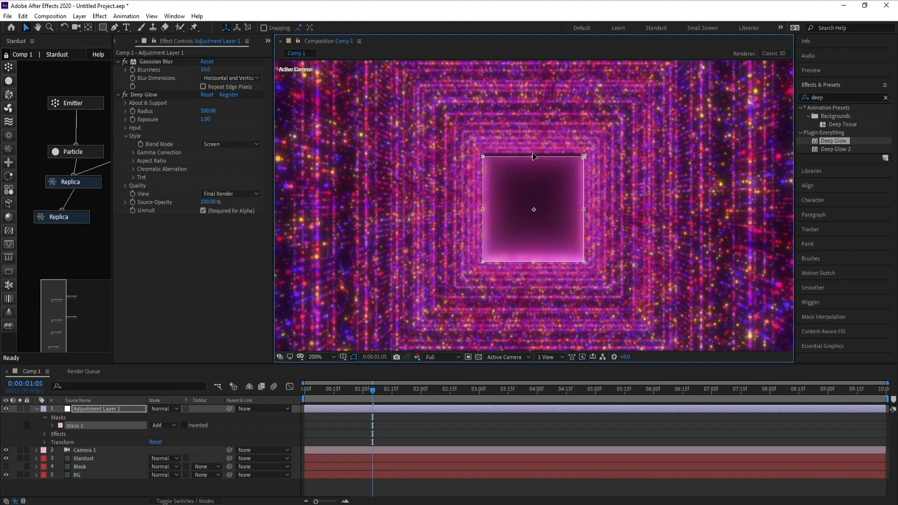
left_click_drag(534, 156, 534, 154)
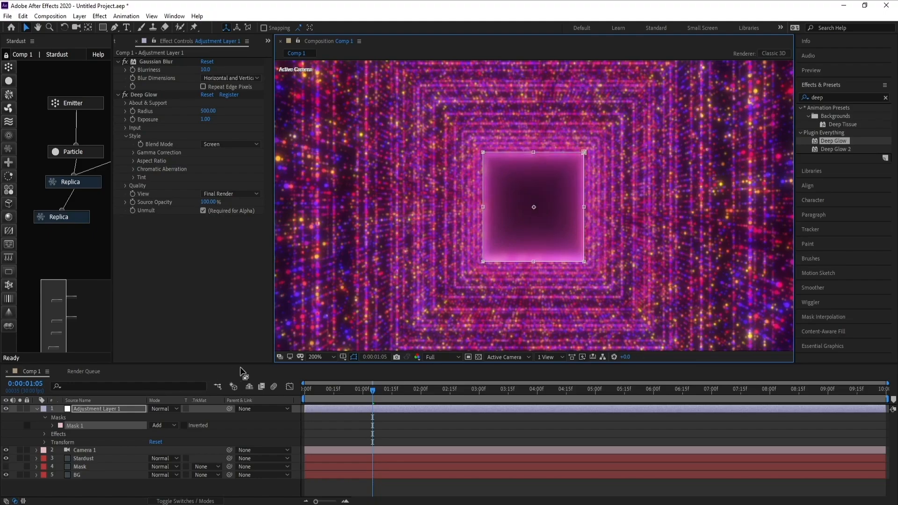
key("space")
key("space")
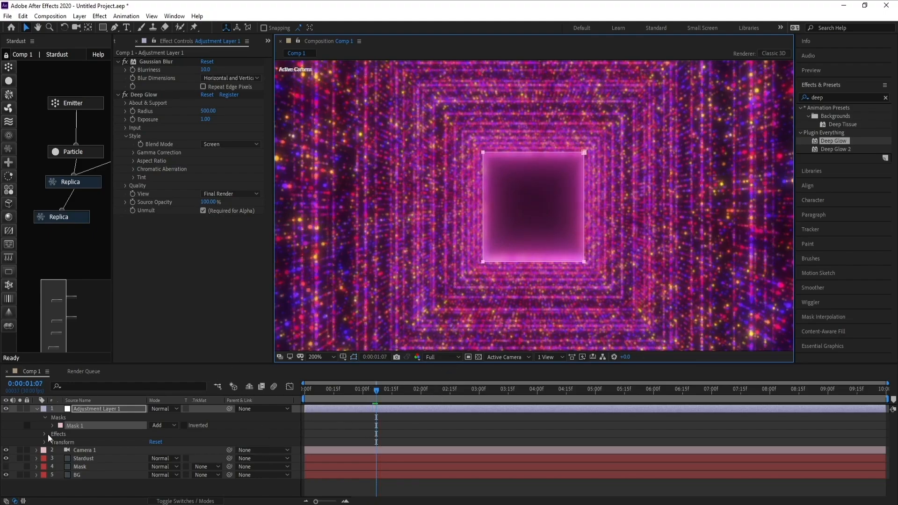
Set Mask 1's Mask Feather to about 46 pixels and hide the mask outline in the composition view.
left_click(53, 426)
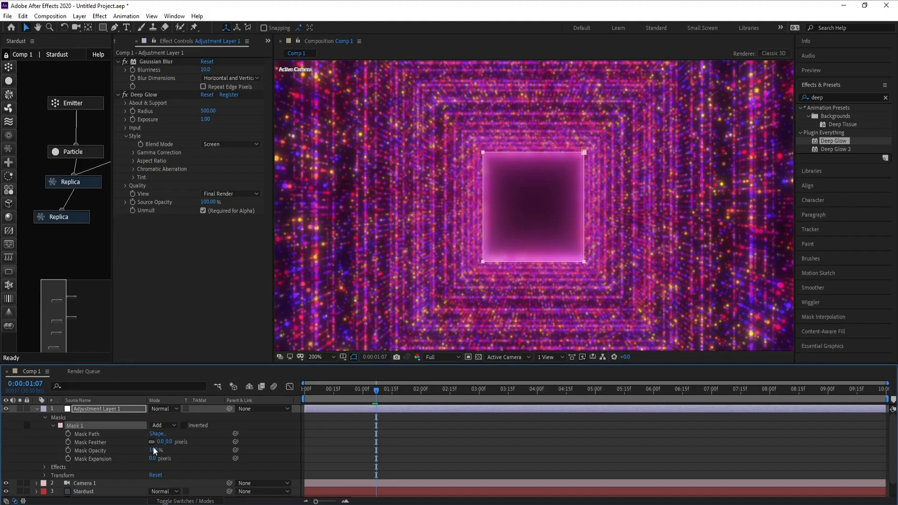
left_click_drag(169, 442, 291, 373)
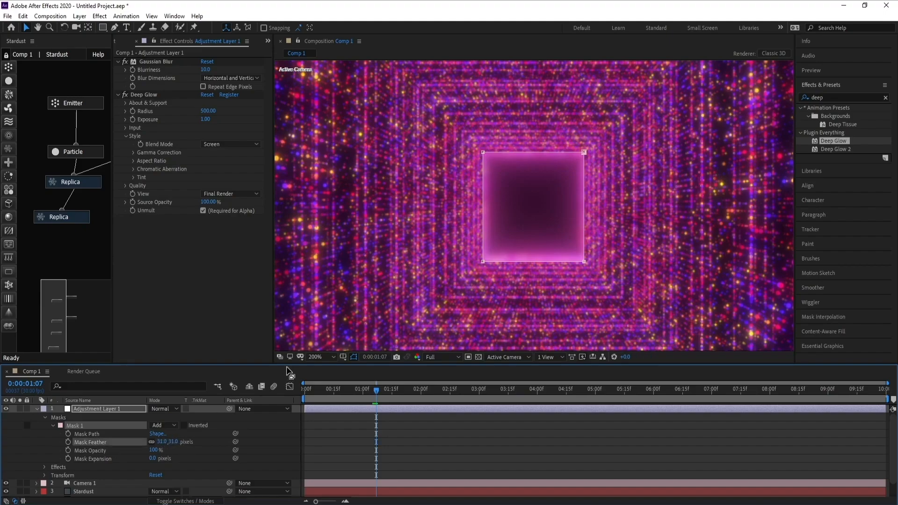
left_click(354, 357)
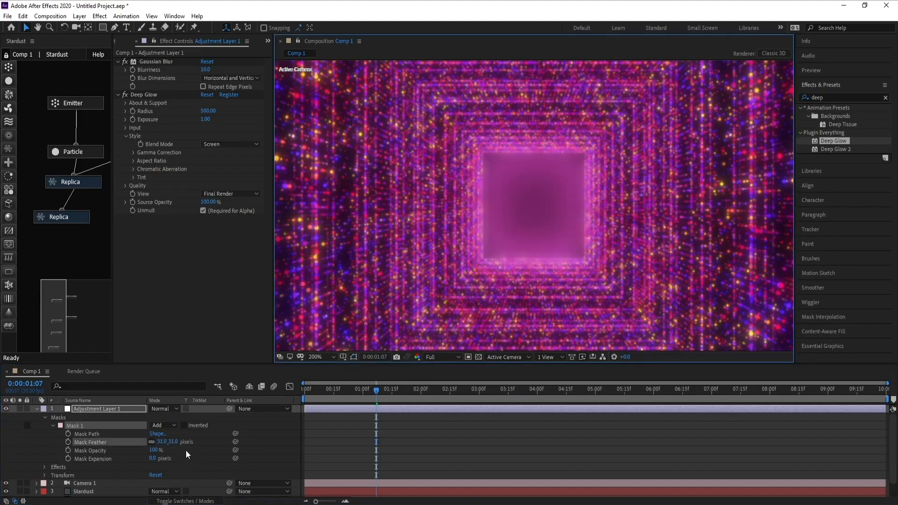
left_click_drag(172, 445, 180, 442)
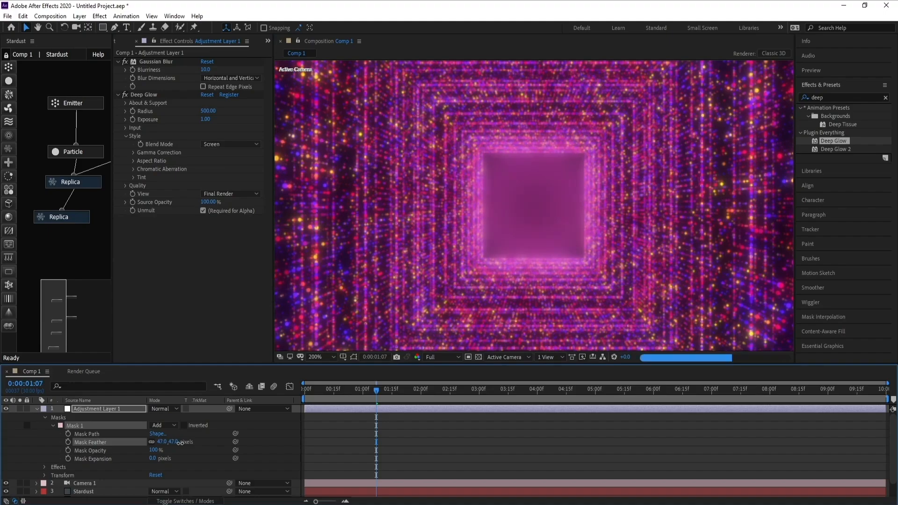
scroll(482, 242, "down", 6)
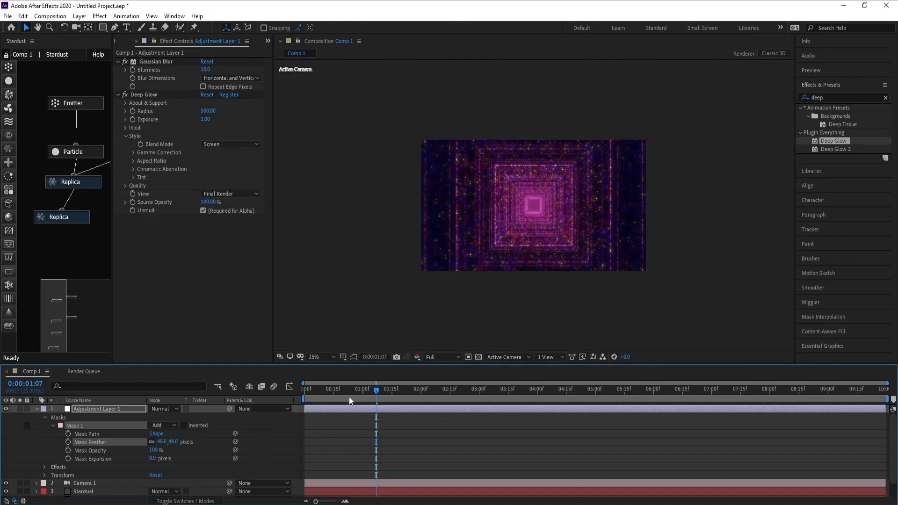
Collapse Adjustment Layer 1's properties, then preview the tunnel animation from 0:00:00:28 and scrub around 0:00:01:19 to examine the centre glow.
left_click(358, 393)
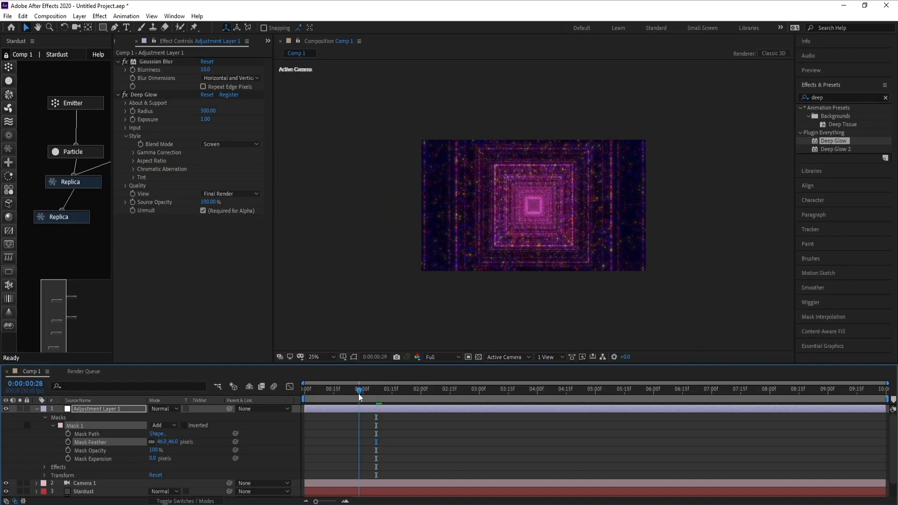
left_click(36, 409)
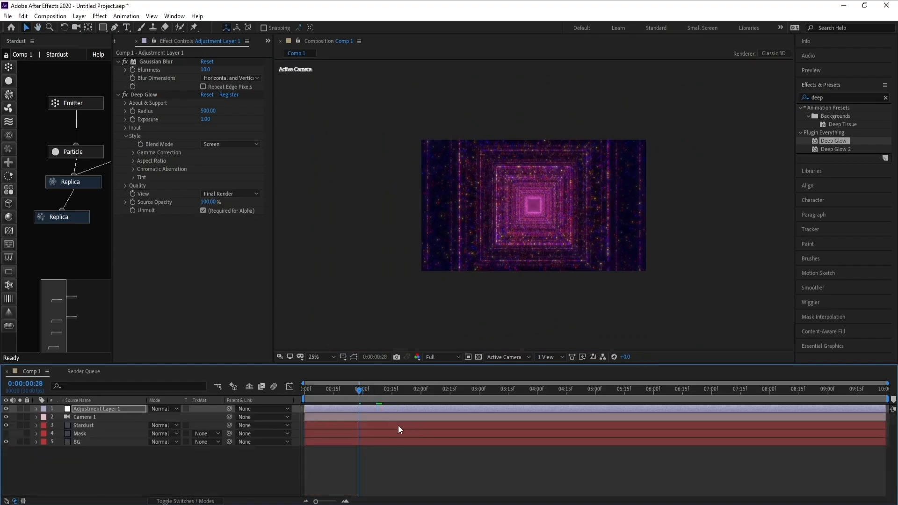
key("space")
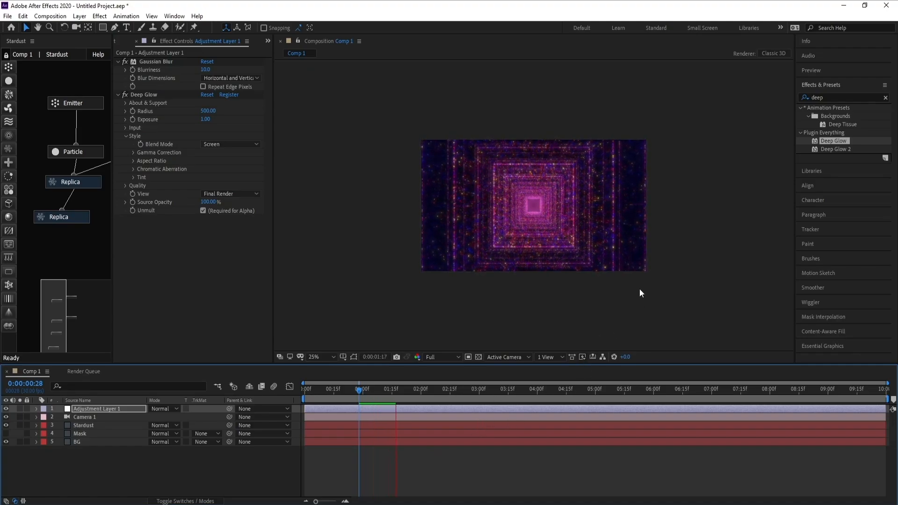
key("space")
scroll(641, 281, "up", 2)
key("space")
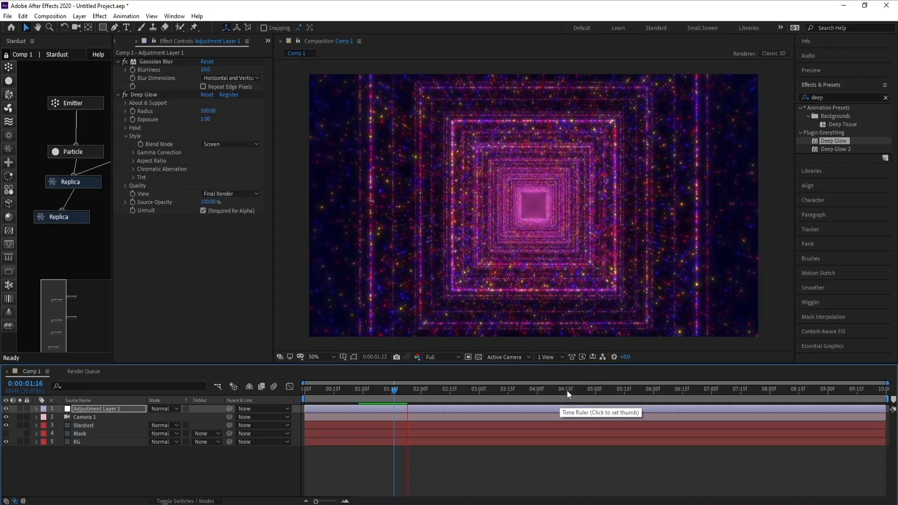
key("space")
left_click_drag(402, 399, 370, 424)
left_click_drag(369, 392, 399, 398)
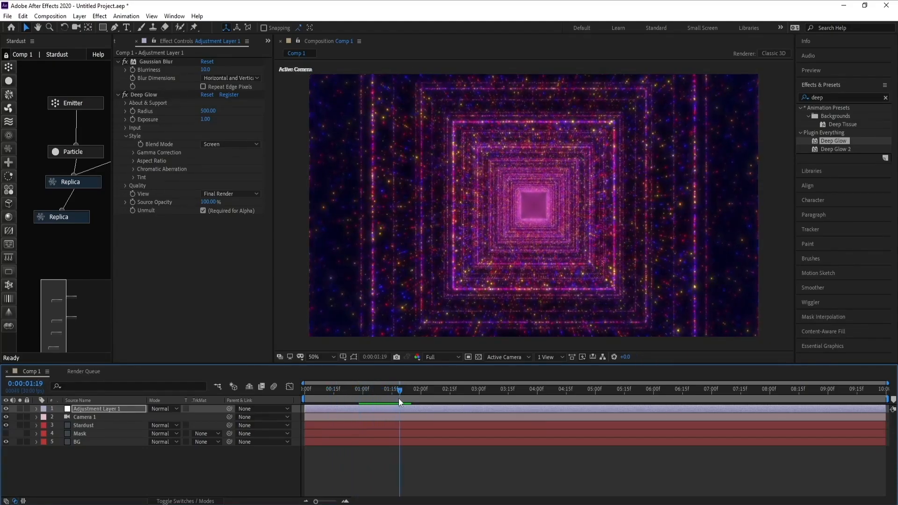